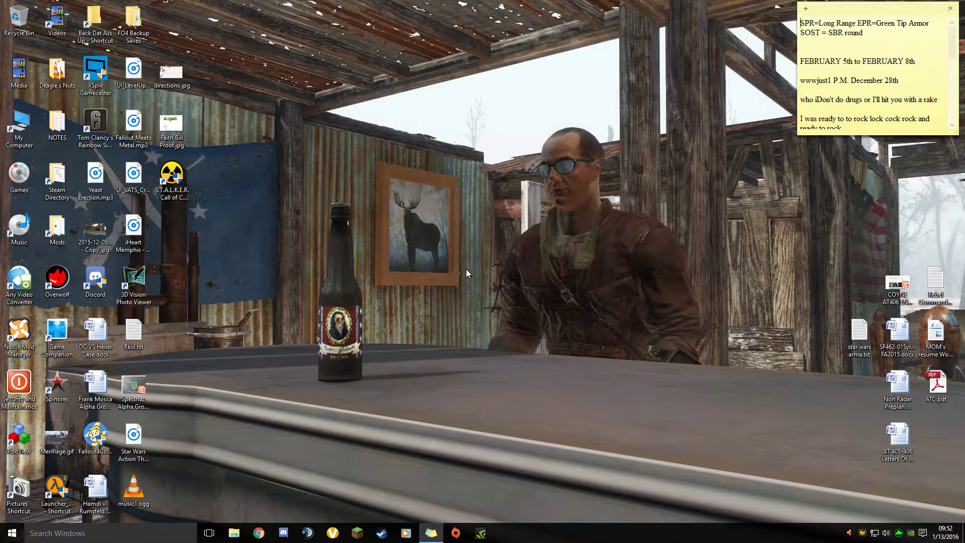
Launch Steam from its taskbar icon
{"action": "left_click", "coordinate": [378, 529]}
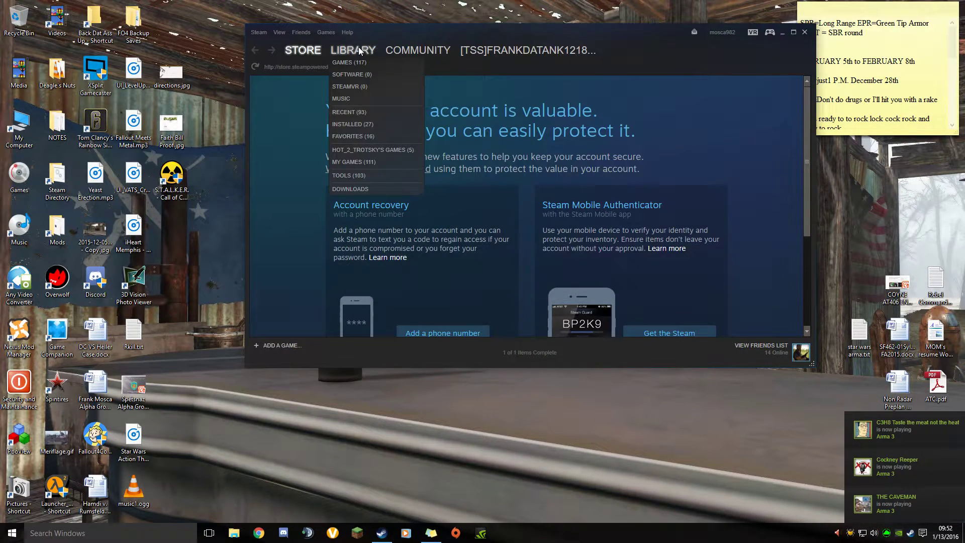
Go to the Steam Library and scroll the game list up to Favorites
{"action": "left_click", "coordinate": [358, 47]}
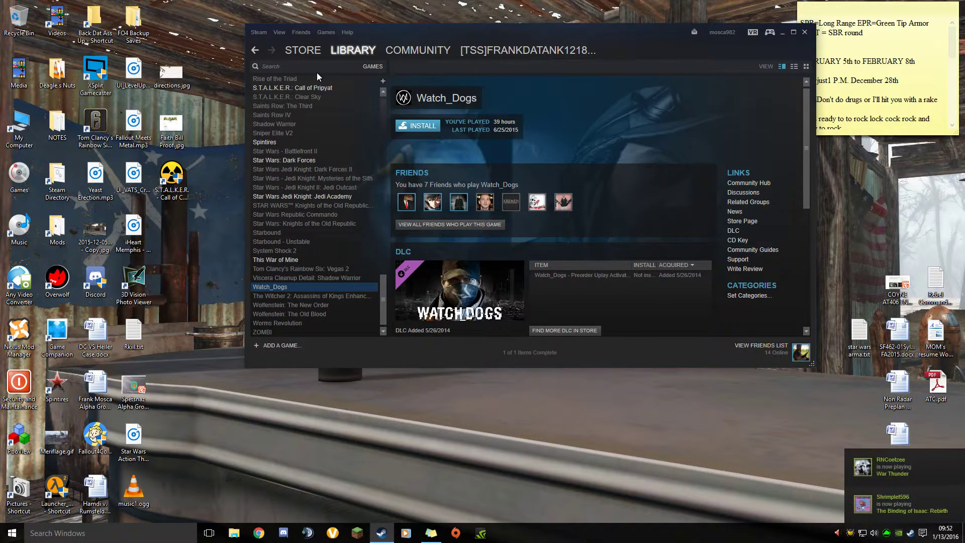
{"action": "scroll", "coordinate": [333, 214], "scroll_direction": "up", "scroll_amount": 6}
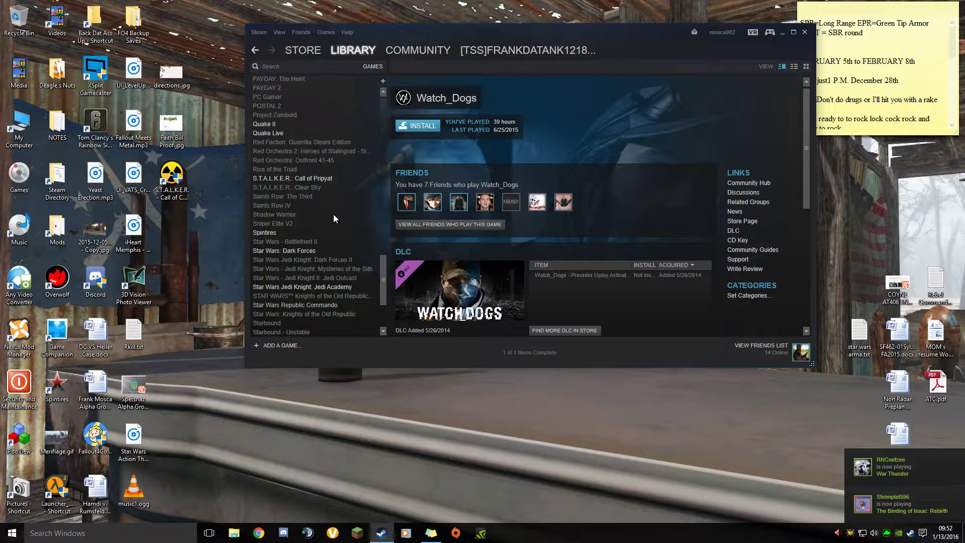
{"action": "scroll", "coordinate": [334, 215], "scroll_direction": "up", "scroll_amount": 15}
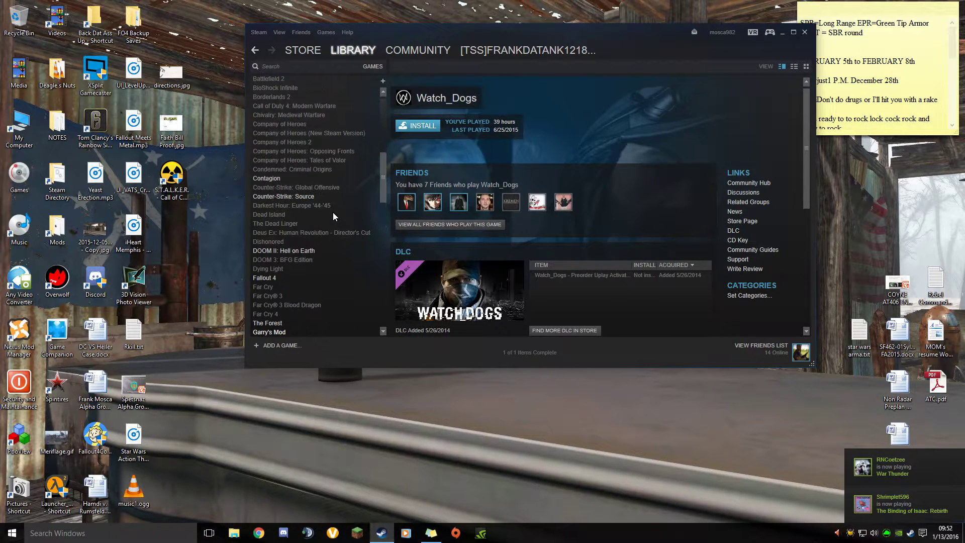
{"action": "scroll", "coordinate": [333, 215], "scroll_direction": "up", "scroll_amount": 4}
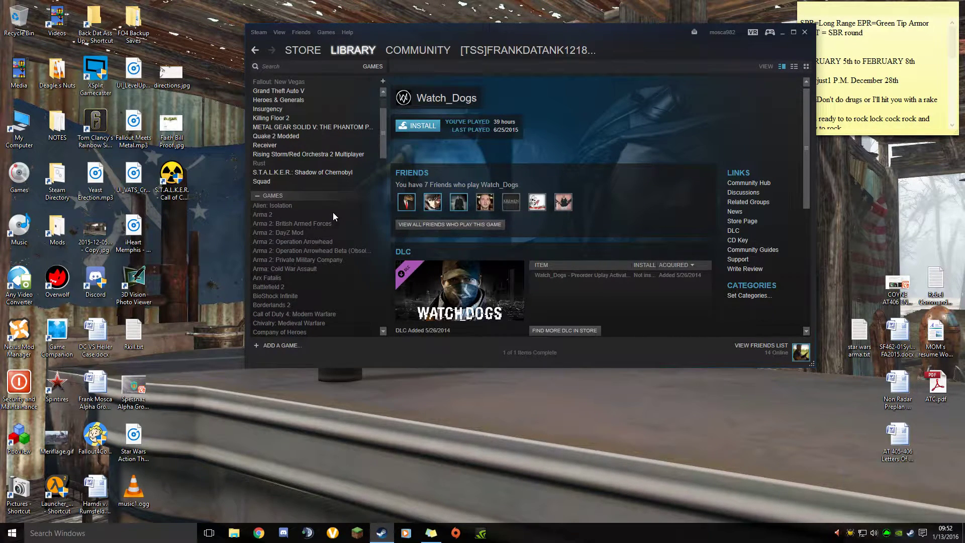
{"action": "scroll", "coordinate": [333, 211], "scroll_direction": "up", "scroll_amount": 3}
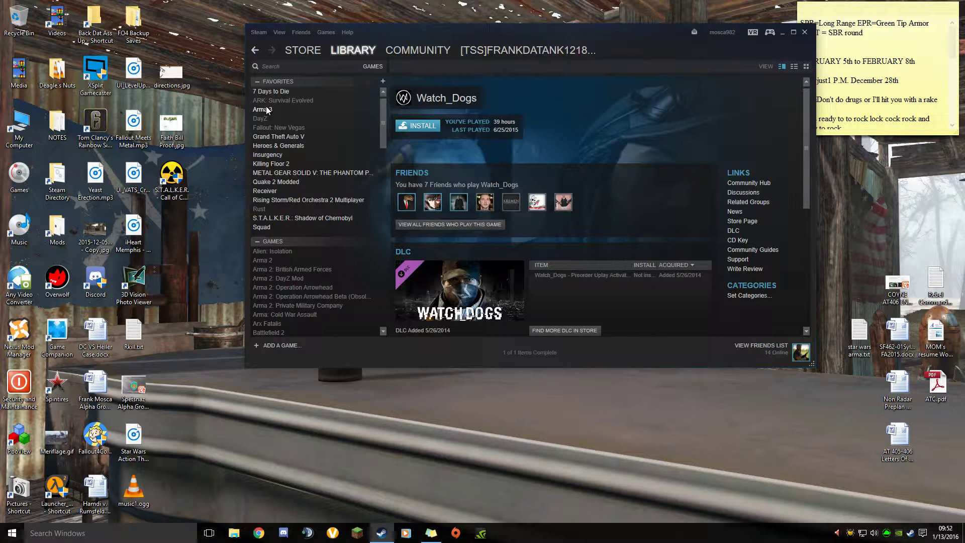
Select Arma 3 and scroll its library page down to the Steam Workshop tile
{"action": "left_click", "coordinate": [267, 109]}
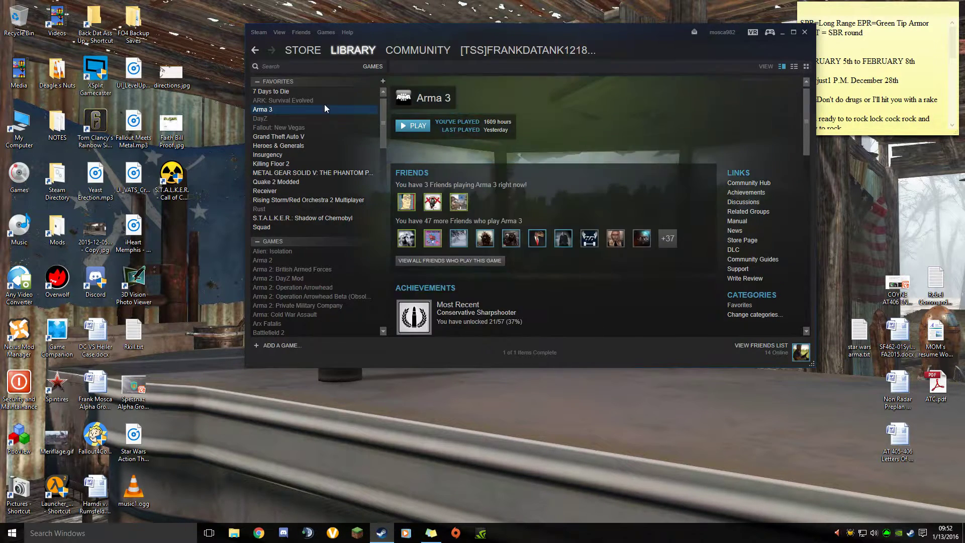
{"action": "scroll", "coordinate": [599, 136], "scroll_direction": "down", "scroll_amount": 3}
{"action": "scroll", "coordinate": [598, 134], "scroll_direction": "down", "scroll_amount": 3}
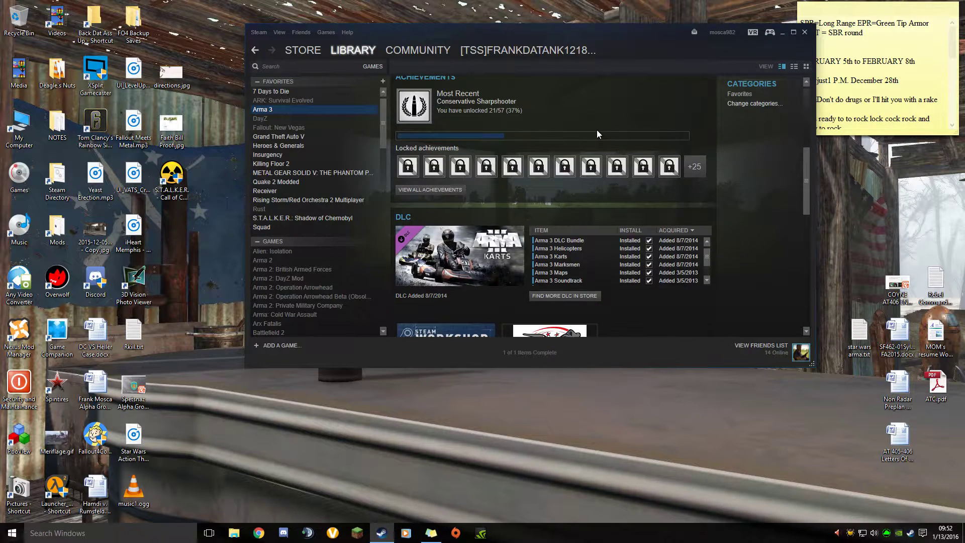
{"action": "scroll", "coordinate": [596, 129], "scroll_direction": "down", "scroll_amount": 4}
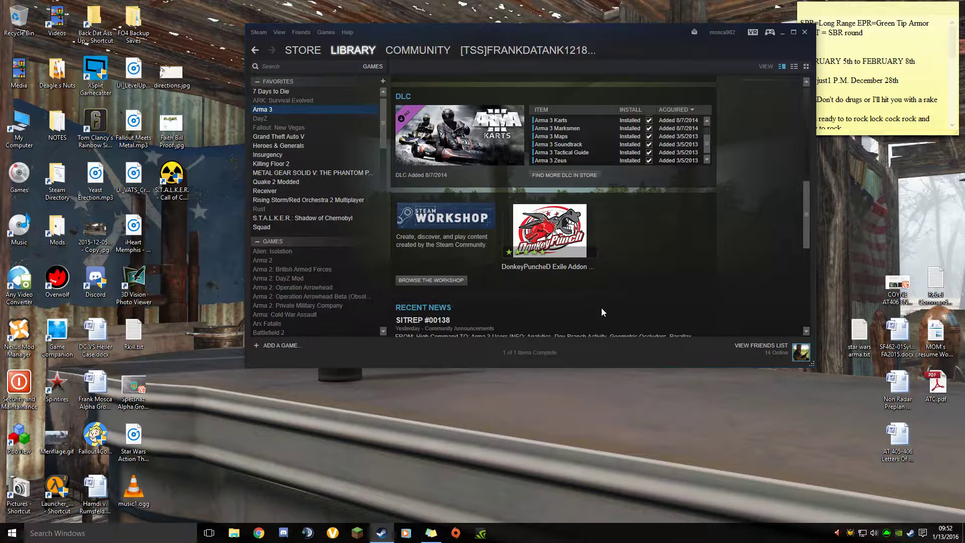
{"action": "scroll", "coordinate": [613, 304], "scroll_direction": "up", "scroll_amount": 4}
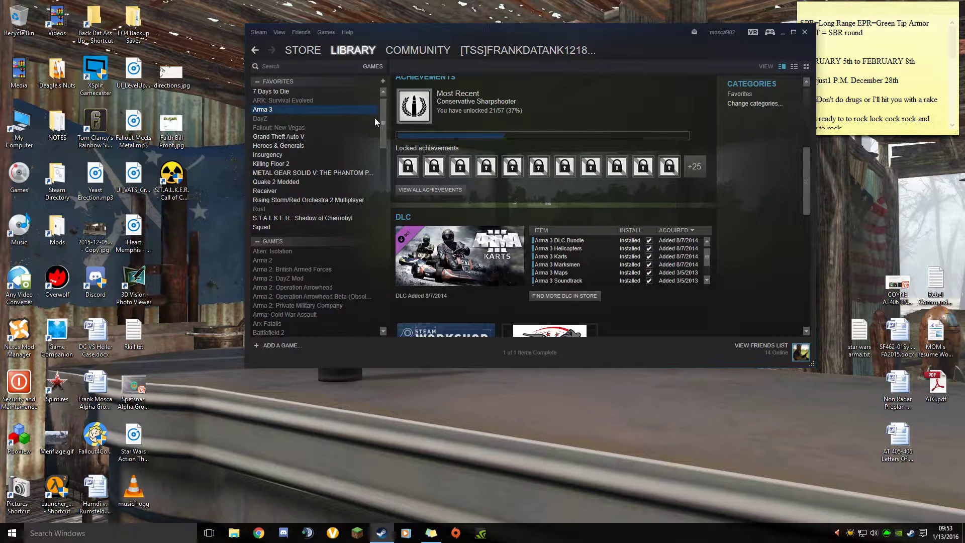
{"action": "scroll", "coordinate": [538, 114], "scroll_direction": "down", "scroll_amount": 4}
{"action": "scroll", "coordinate": [553, 131], "scroll_direction": "down", "scroll_amount": 1}
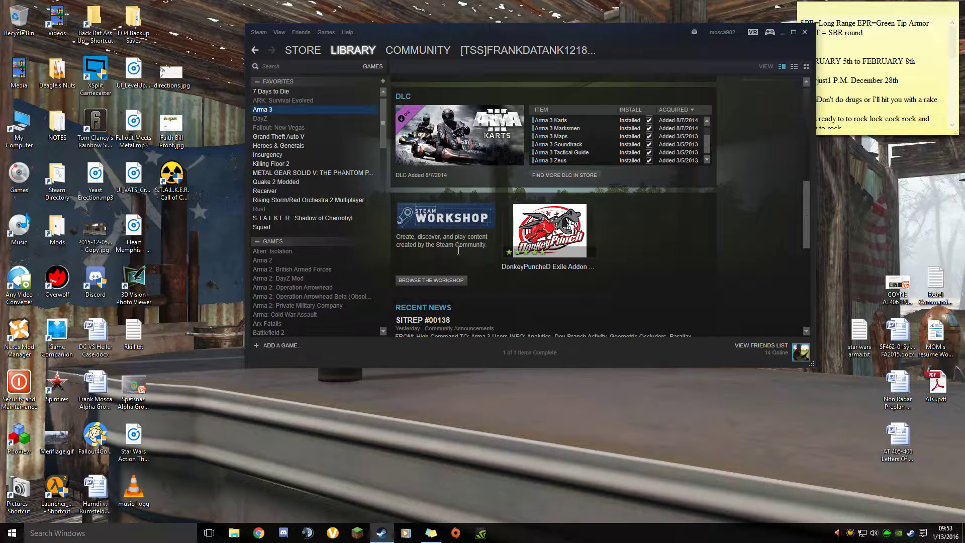
Go to the Arma 3 Workshop hub and scroll to From Followed Authors
{"action": "left_click", "coordinate": [438, 281]}
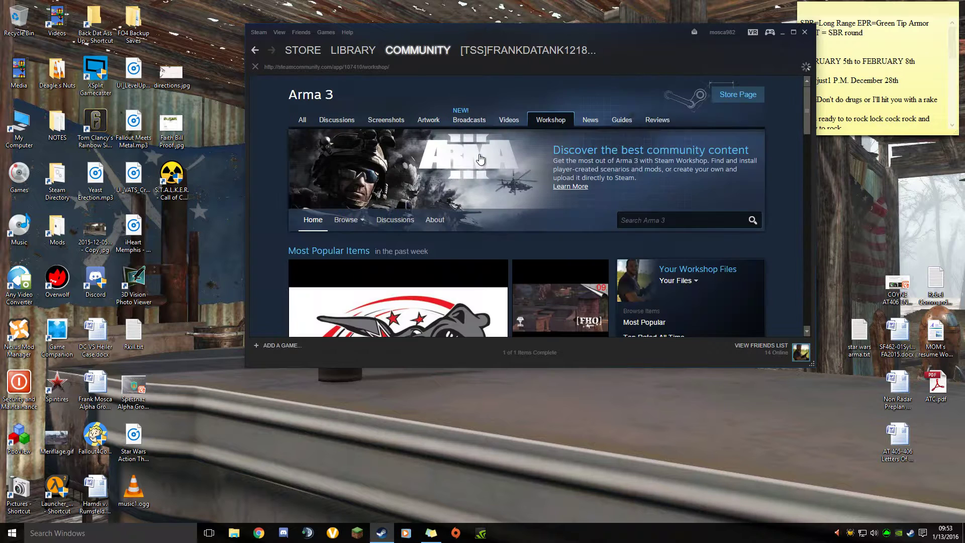
{"action": "scroll", "coordinate": [562, 150], "scroll_direction": "down", "scroll_amount": 2}
{"action": "scroll", "coordinate": [562, 146], "scroll_direction": "down", "scroll_amount": 6}
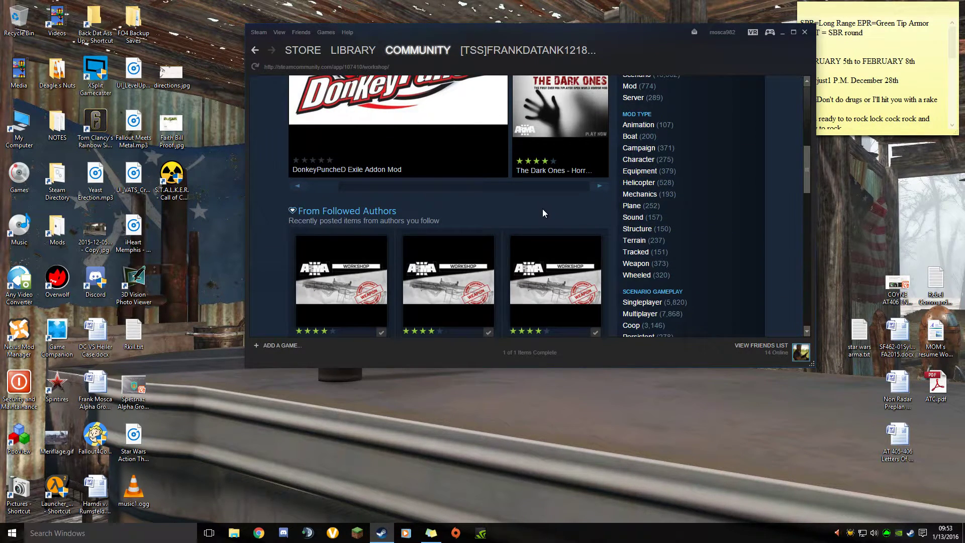
{"action": "scroll", "coordinate": [541, 209], "scroll_direction": "down", "scroll_amount": 1}
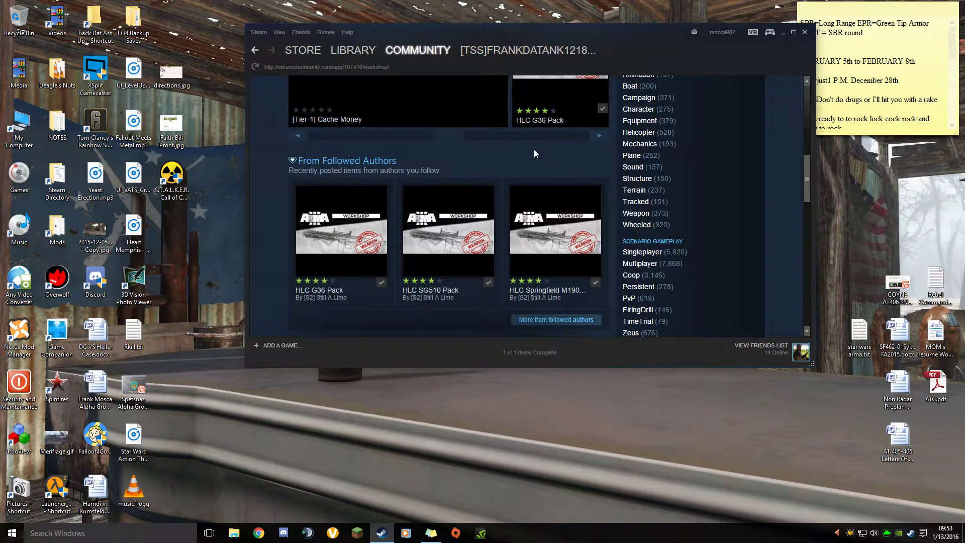
{"action": "mouse_move", "coordinate": [328, 256]}
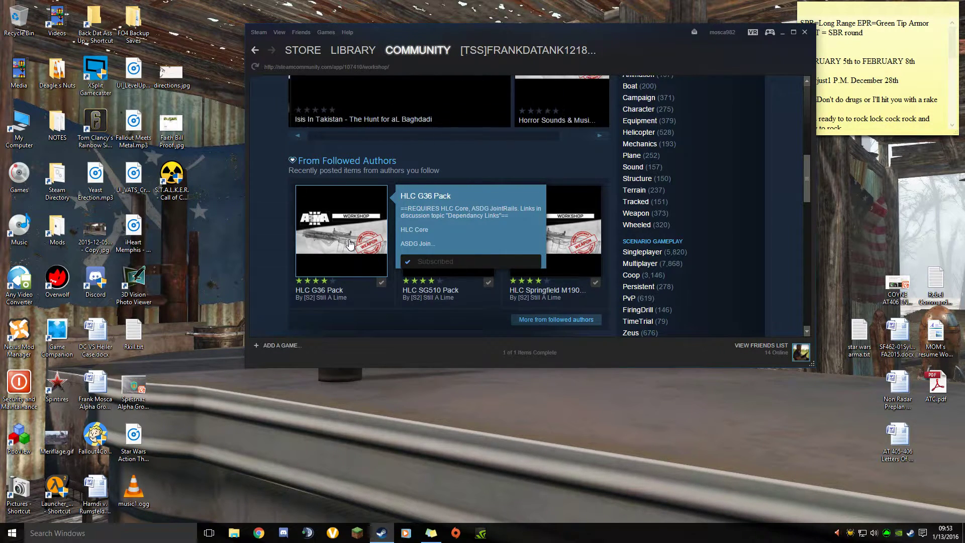
Go to the HLC G36 Pack page and read its Subscribe box, description and HLC Core requirement
{"action": "left_click", "coordinate": [385, 295]}
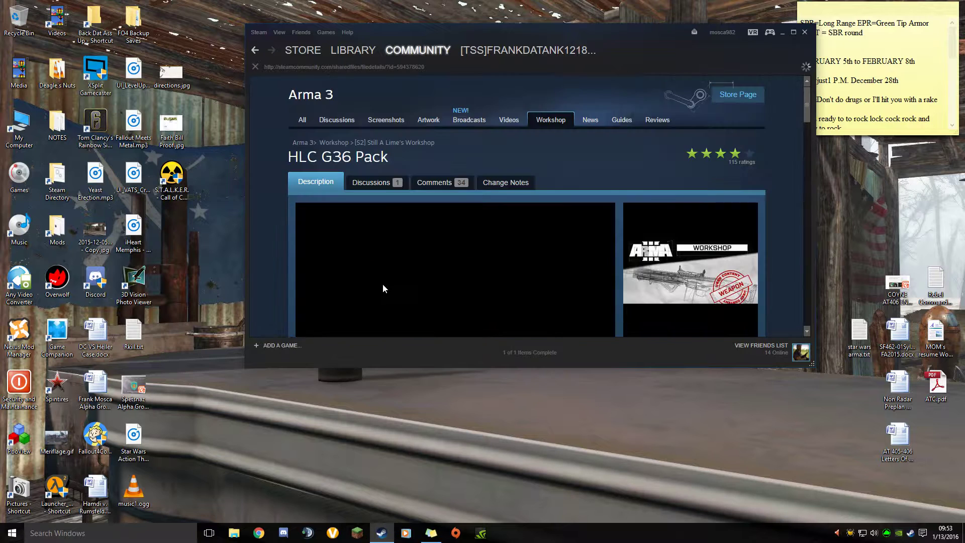
{"action": "scroll", "coordinate": [541, 241], "scroll_direction": "down", "scroll_amount": 5}
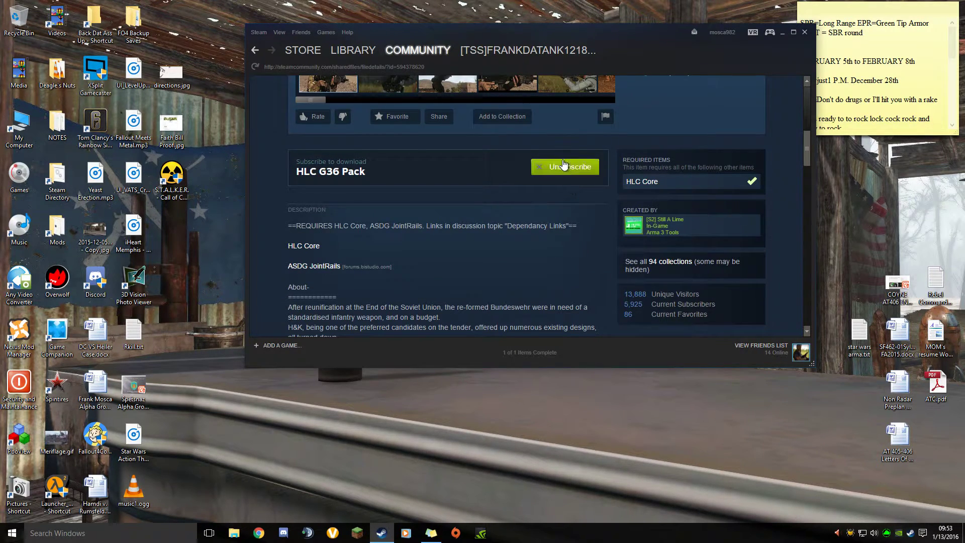
{"action": "scroll", "coordinate": [391, 211], "scroll_direction": "up", "scroll_amount": 5}
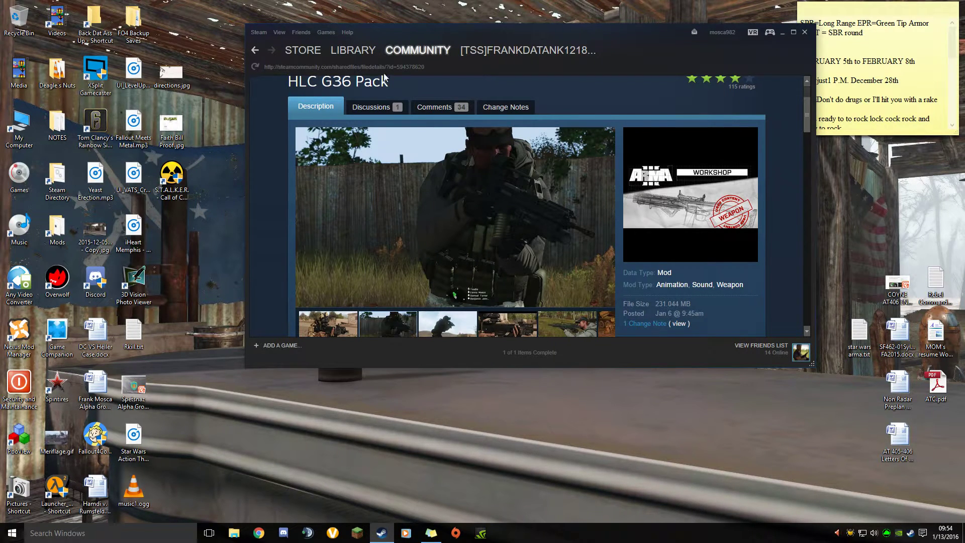
{"action": "scroll", "coordinate": [517, 233], "scroll_direction": "down", "scroll_amount": 3}
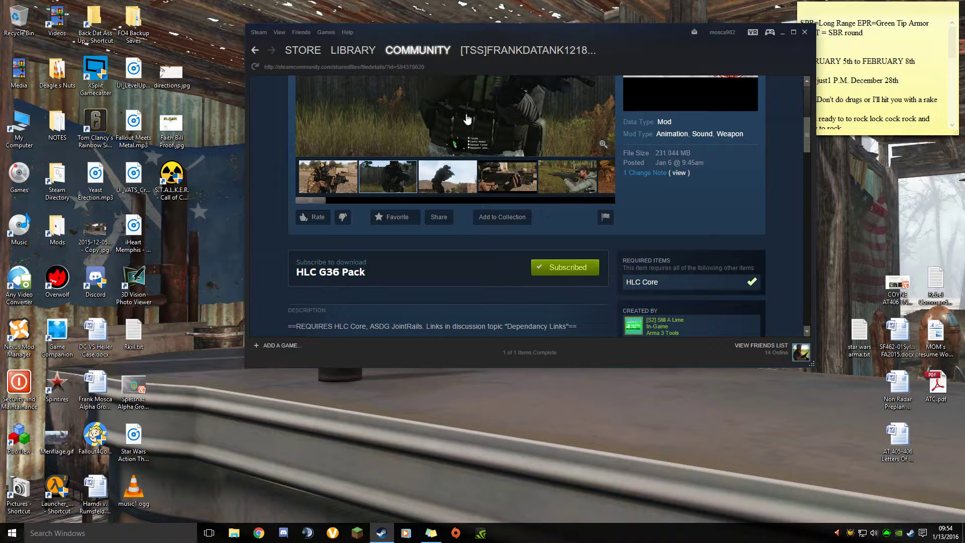
{"action": "scroll", "coordinate": [548, 239], "scroll_direction": "up", "scroll_amount": 2}
{"action": "scroll", "coordinate": [547, 240], "scroll_direction": "up", "scroll_amount": 2}
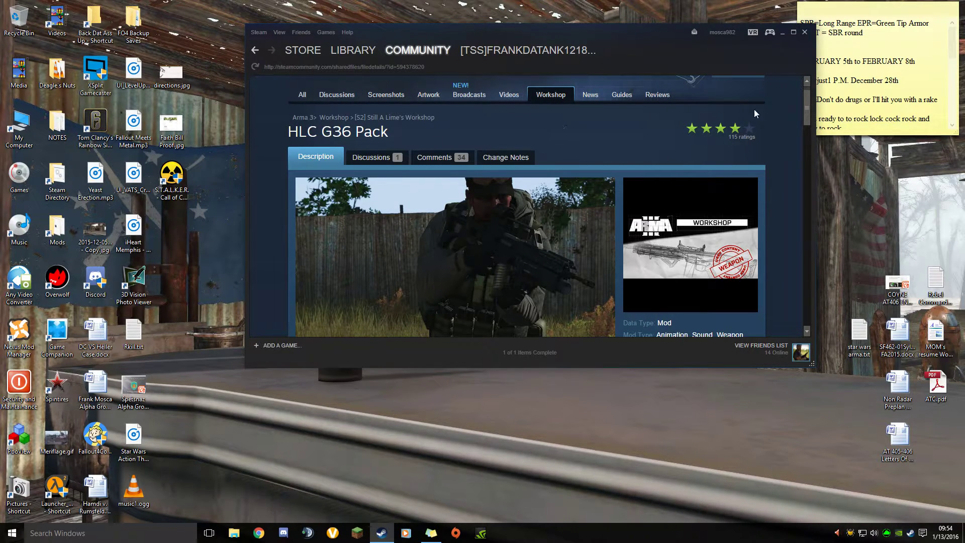
{"action": "scroll", "coordinate": [614, 124], "scroll_direction": "down", "scroll_amount": 5}
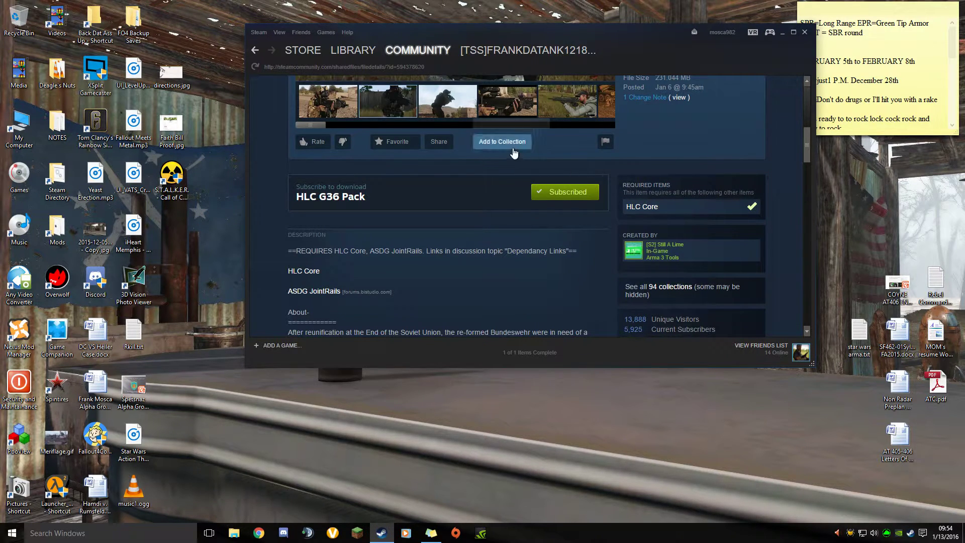
{"action": "scroll", "coordinate": [490, 188], "scroll_direction": "down", "scroll_amount": 2}
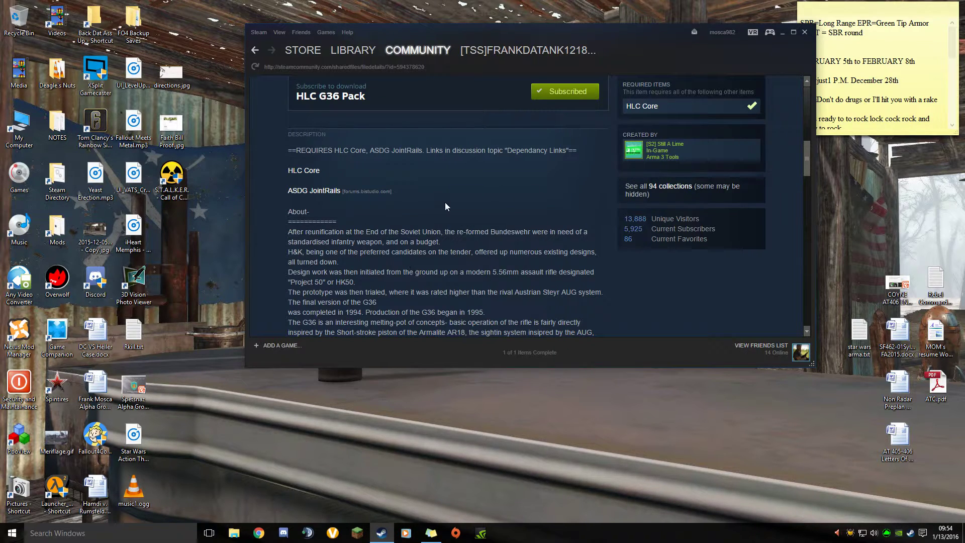
{"action": "scroll", "coordinate": [447, 196], "scroll_direction": "down", "scroll_amount": 1}
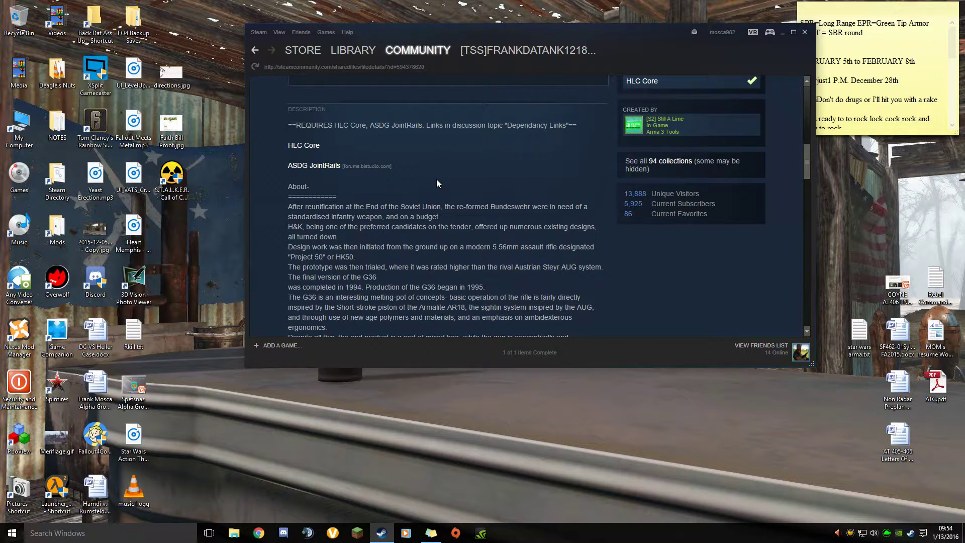
{"action": "scroll", "coordinate": [511, 140], "scroll_direction": "down", "scroll_amount": 5}
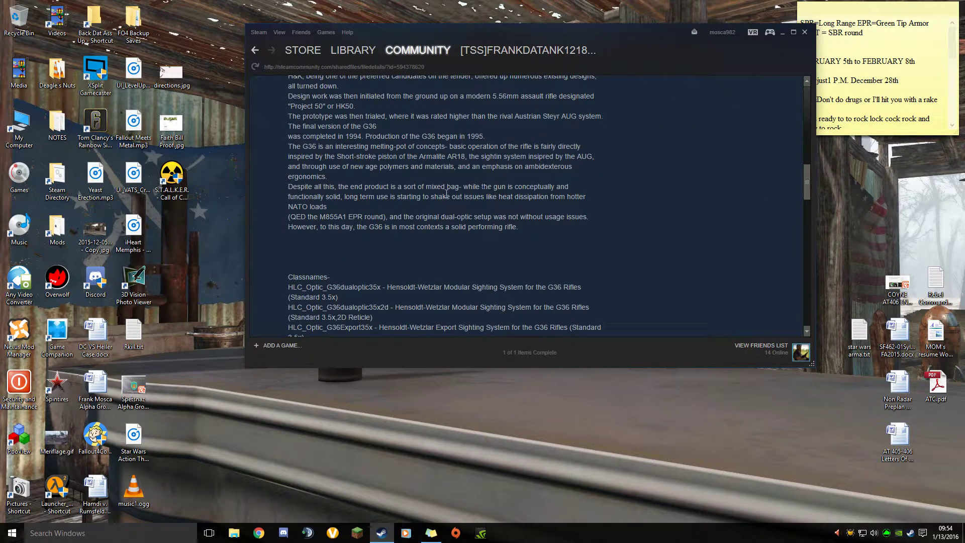
{"action": "scroll", "coordinate": [447, 193], "scroll_direction": "up", "scroll_amount": 2}
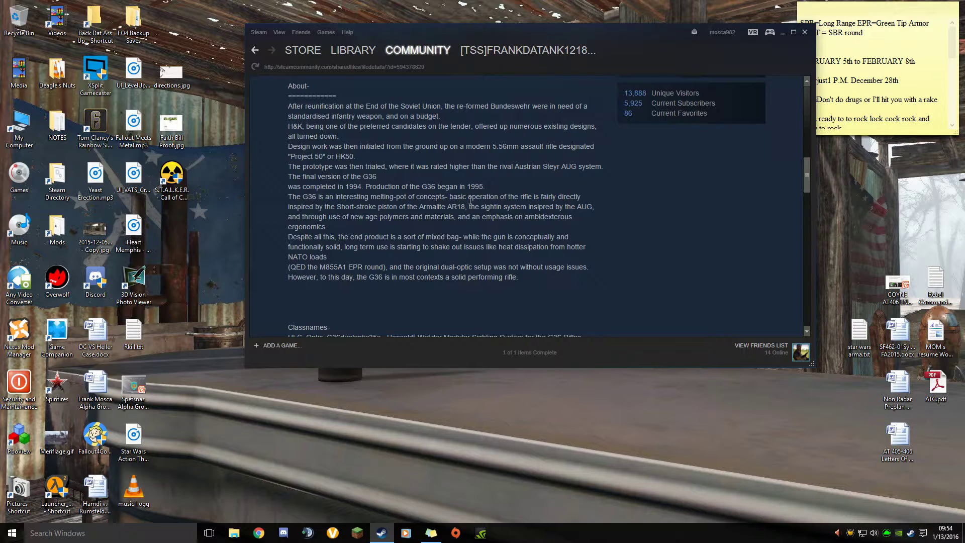
{"action": "scroll", "coordinate": [471, 201], "scroll_direction": "up", "scroll_amount": 4}
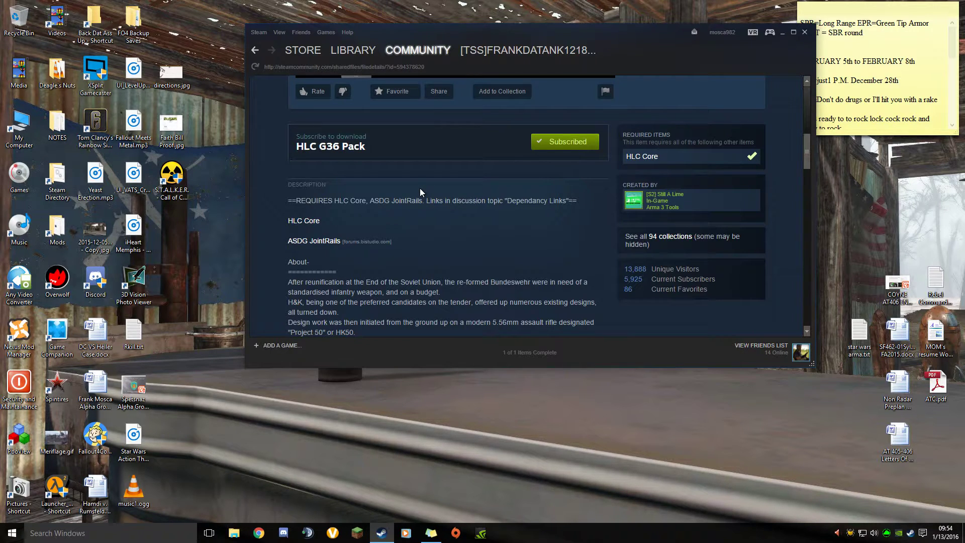
{"action": "scroll", "coordinate": [418, 194], "scroll_direction": "up", "scroll_amount": 2}
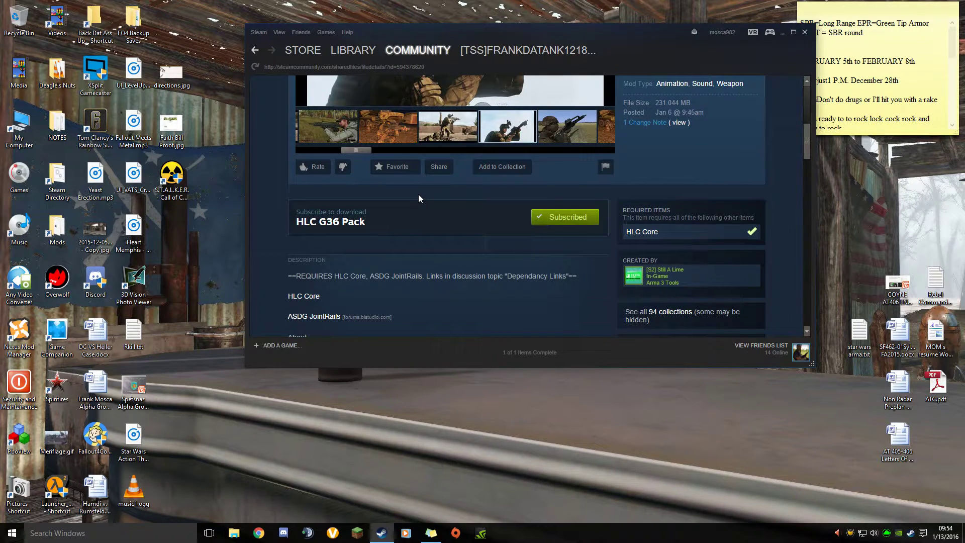
{"action": "scroll", "coordinate": [419, 195], "scroll_direction": "up", "scroll_amount": 1}
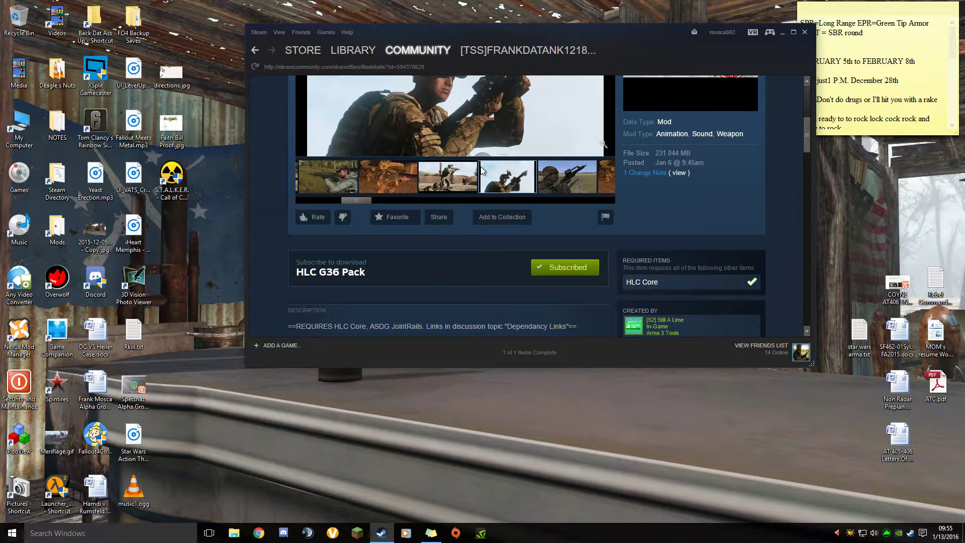
{"action": "scroll", "coordinate": [481, 171], "scroll_direction": "up", "scroll_amount": 3}
{"action": "scroll", "coordinate": [397, 126], "scroll_direction": "up", "scroll_amount": 2}
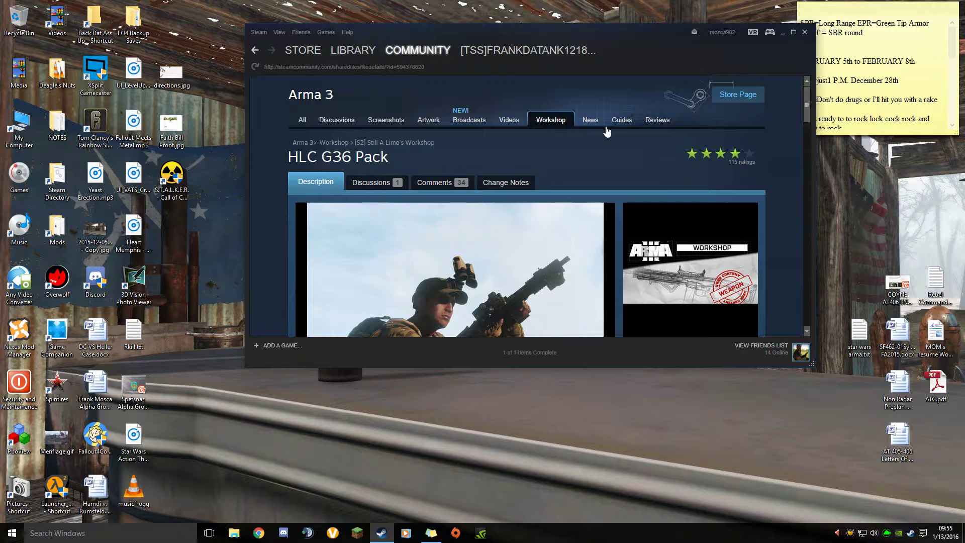
Return to the Arma 3 Workshop home and scroll down to Most Popular
{"action": "left_click", "coordinate": [550, 119]}
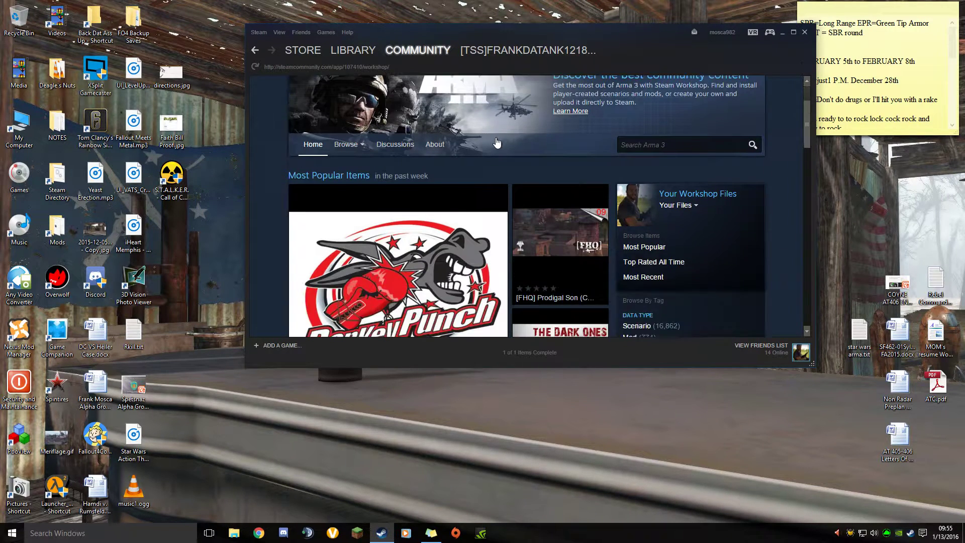
{"action": "scroll", "coordinate": [540, 81], "scroll_direction": "down", "scroll_amount": 3}
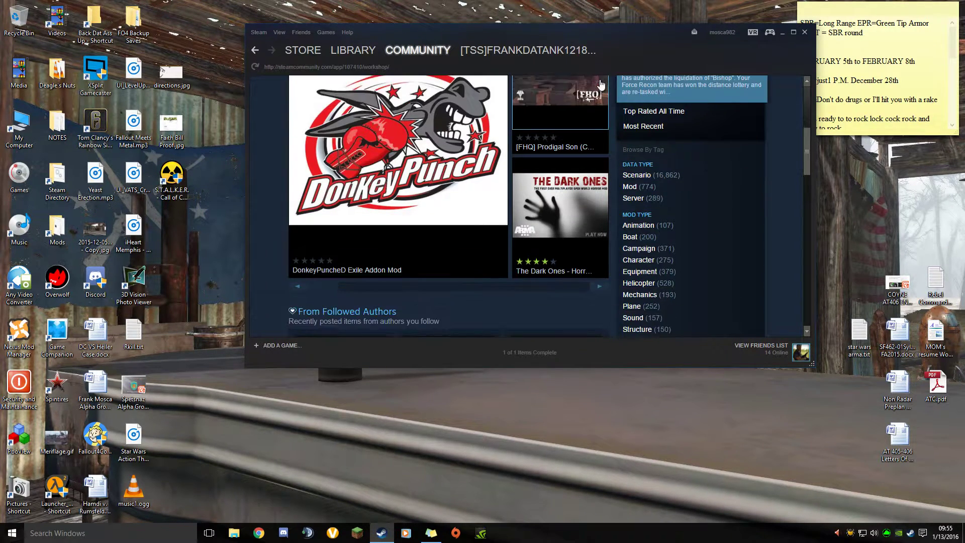
{"action": "scroll", "coordinate": [601, 85], "scroll_direction": "down", "scroll_amount": 6}
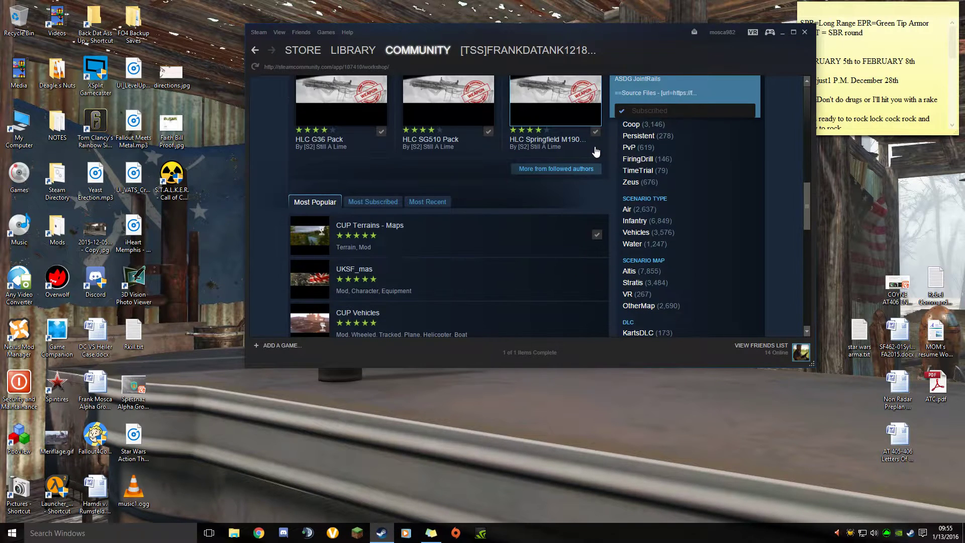
{"action": "scroll", "coordinate": [352, 272], "scroll_direction": "down", "scroll_amount": 2}
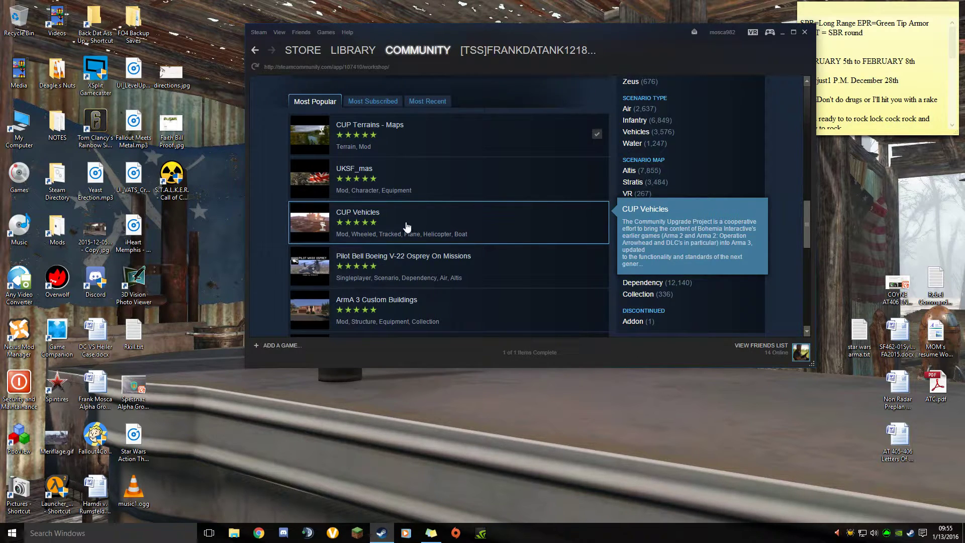
Go to CUP Vehicles and cancel its subscription at the Additional Required Items dialog
{"action": "left_click", "coordinate": [446, 227]}
{"action": "scroll", "coordinate": [483, 221], "scroll_direction": "down", "scroll_amount": 5}
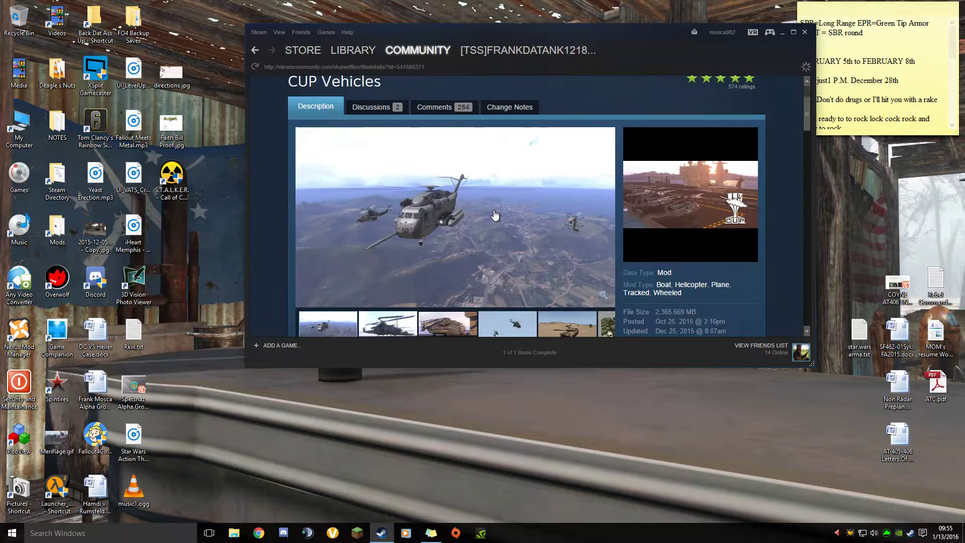
{"action": "left_click", "coordinate": [566, 269]}
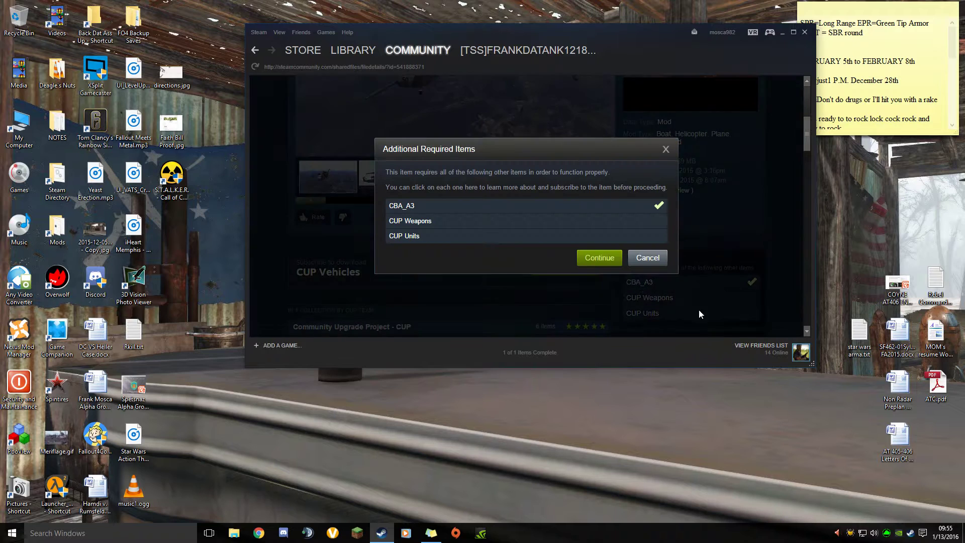
{"action": "left_click", "coordinate": [647, 258]}
{"action": "scroll", "coordinate": [517, 266], "scroll_direction": "down", "scroll_amount": 2}
{"action": "scroll", "coordinate": [518, 267], "scroll_direction": "down", "scroll_amount": 10}
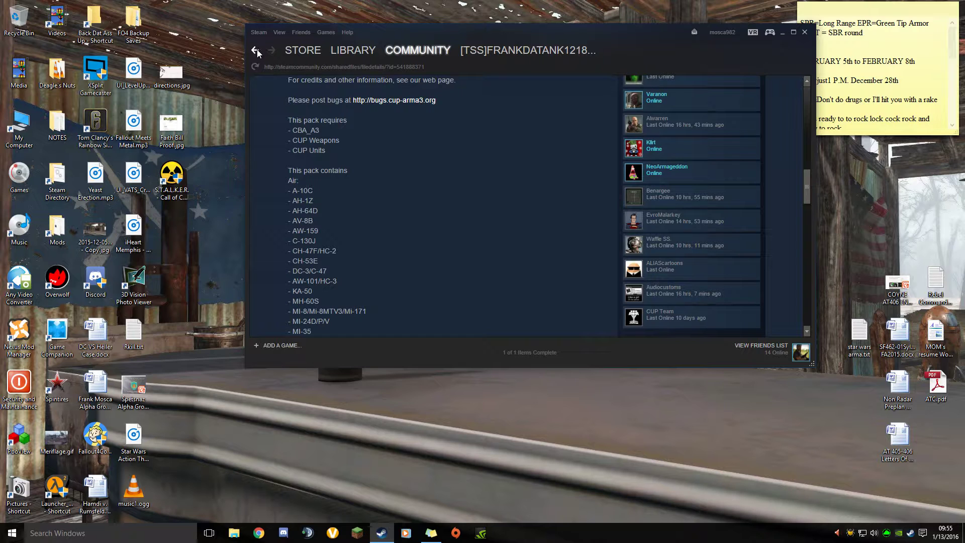
Go back to the Arma 3 Workshop list and scroll down it
{"action": "key", "text": "alt+Left"}
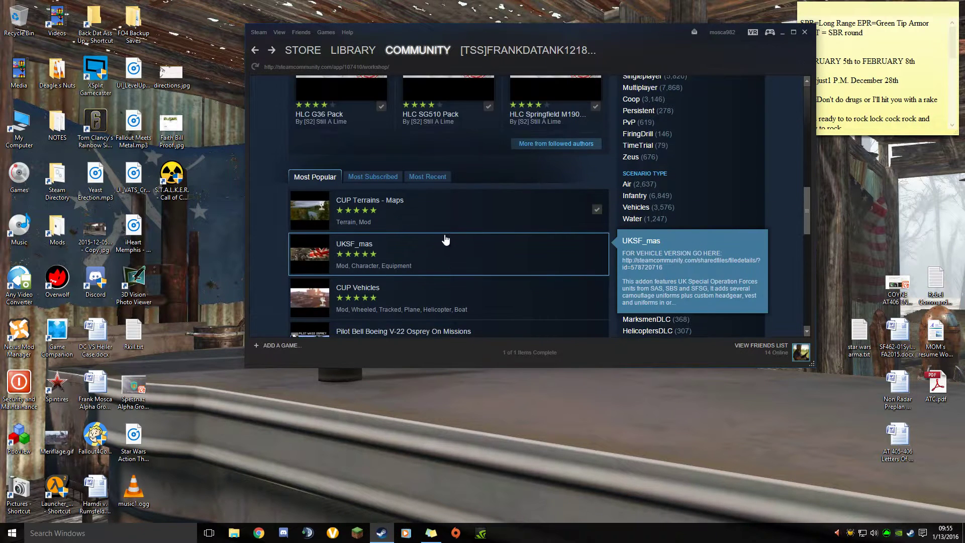
{"action": "scroll", "coordinate": [422, 160], "scroll_direction": "down", "scroll_amount": 2}
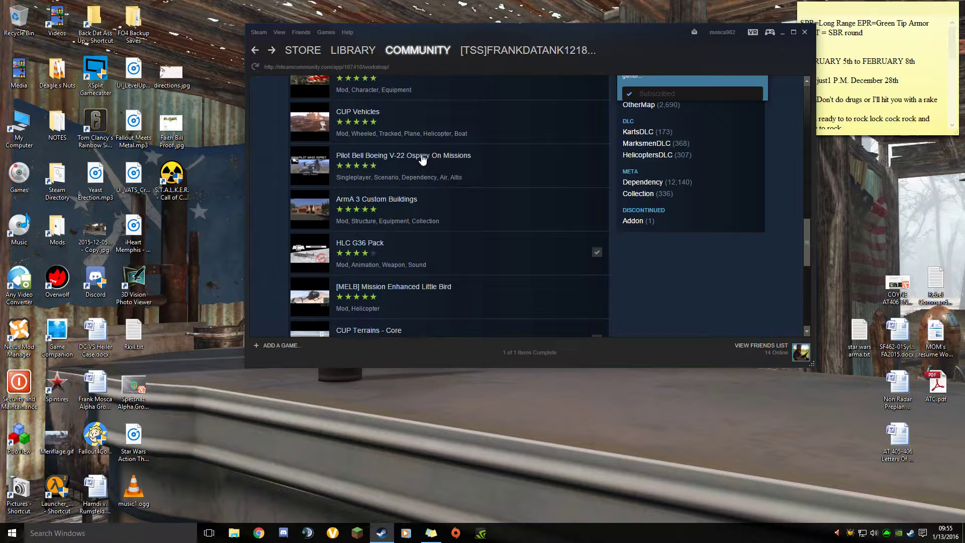
{"action": "scroll", "coordinate": [422, 159], "scroll_direction": "down", "scroll_amount": 2}
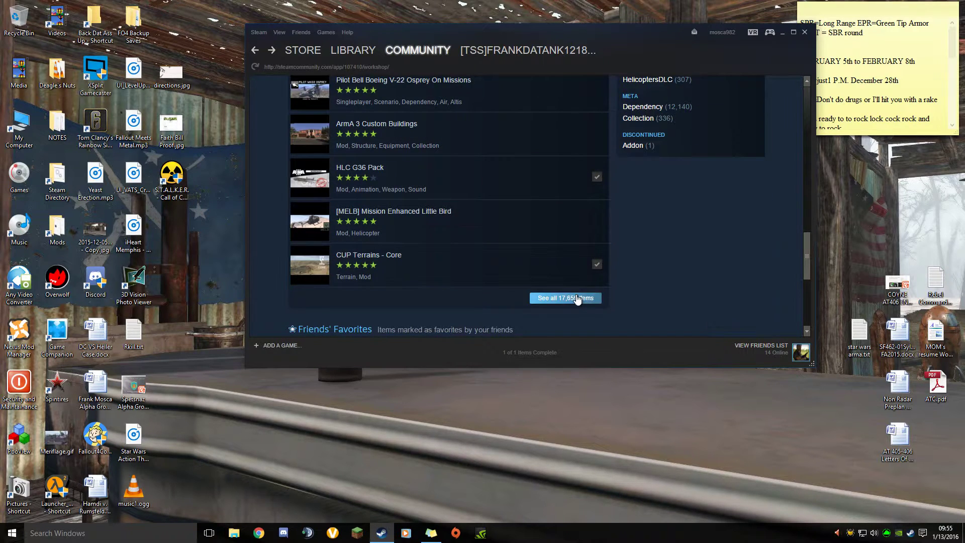
{"action": "mouse_move", "coordinate": [524, 170]}
Show all Workshop items as a grid and subscribe to the F-14D Tomcat mod
{"action": "key", "text": "alt+Right"}
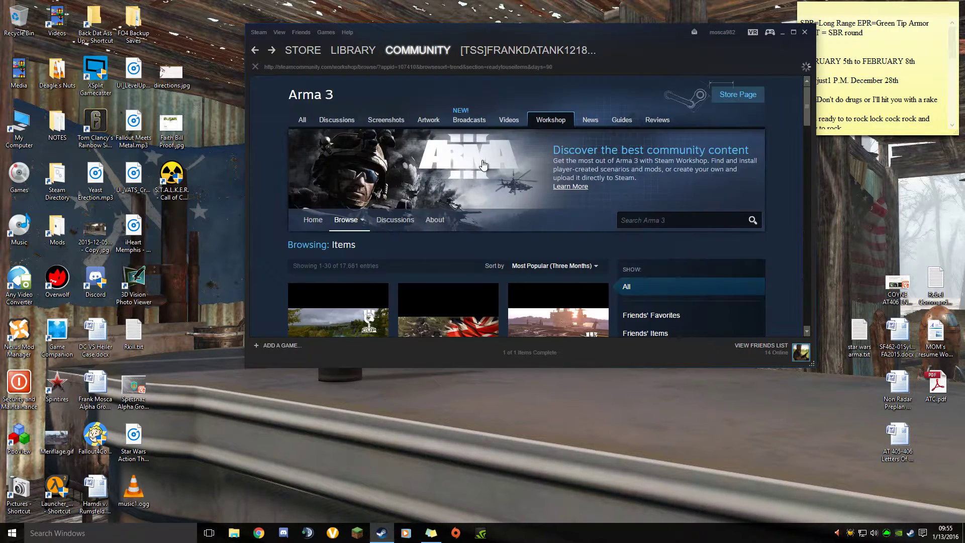
{"action": "scroll", "coordinate": [583, 221], "scroll_direction": "down", "scroll_amount": 6}
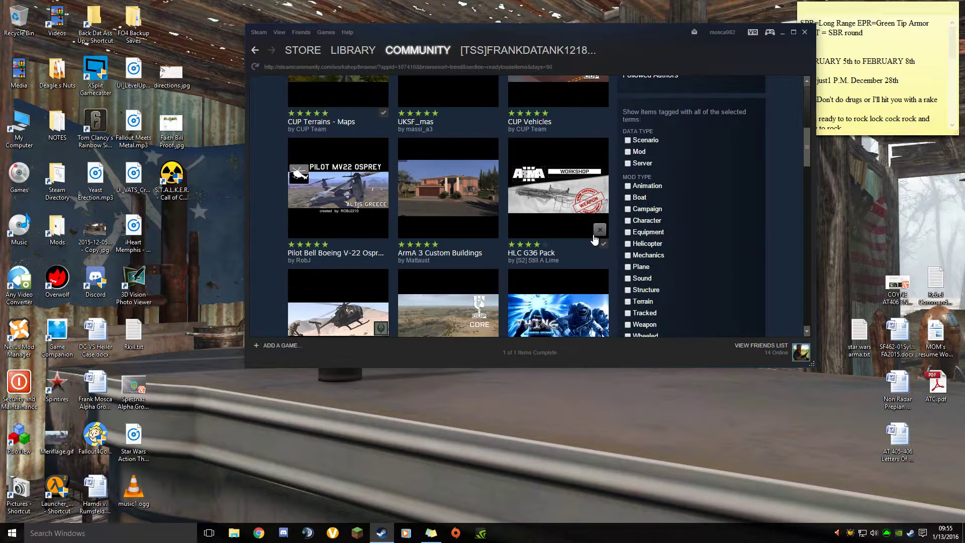
{"action": "scroll", "coordinate": [578, 246], "scroll_direction": "down", "scroll_amount": 2}
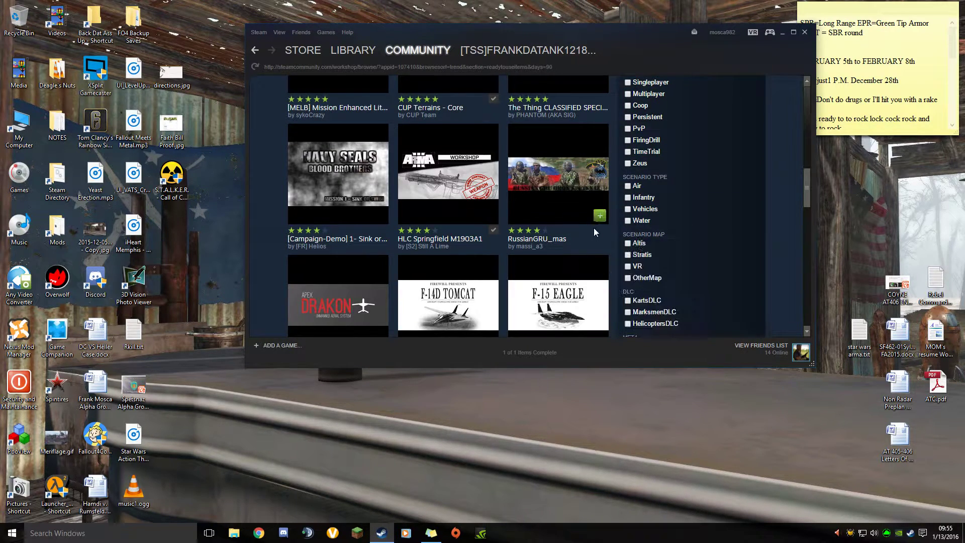
{"action": "scroll", "coordinate": [594, 228], "scroll_direction": "down", "scroll_amount": 3}
{"action": "scroll", "coordinate": [594, 230], "scroll_direction": "down", "scroll_amount": 2}
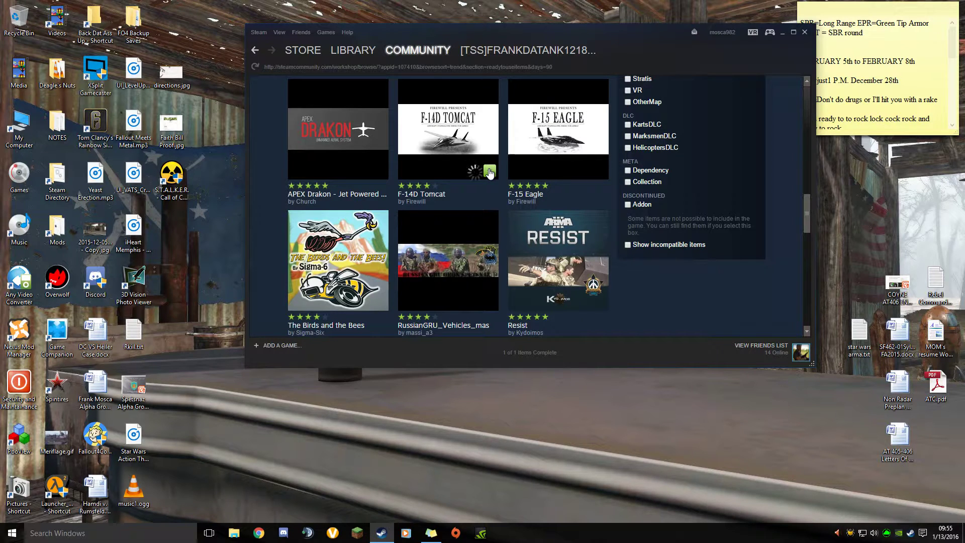
{"action": "left_click", "coordinate": [490, 172]}
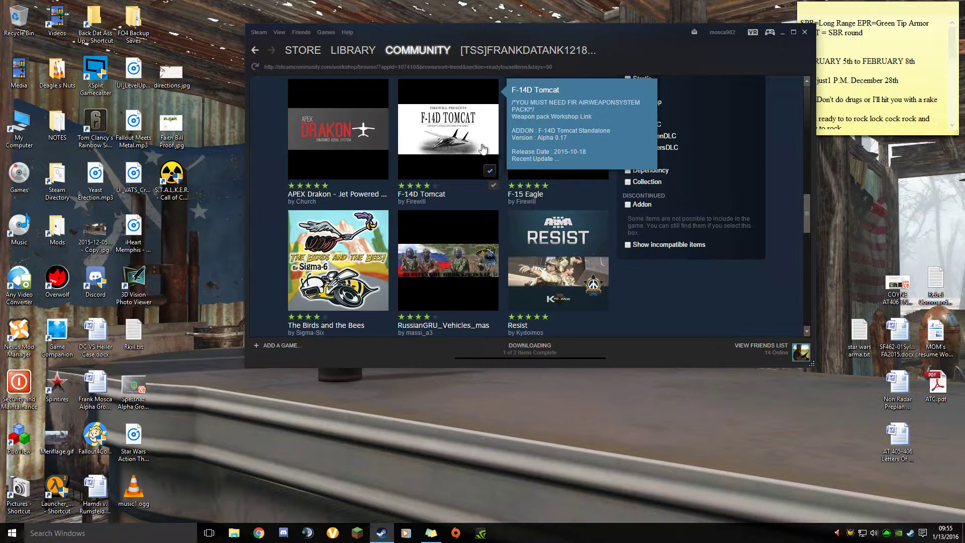
{"action": "scroll", "coordinate": [528, 265], "scroll_direction": "up", "scroll_amount": 2}
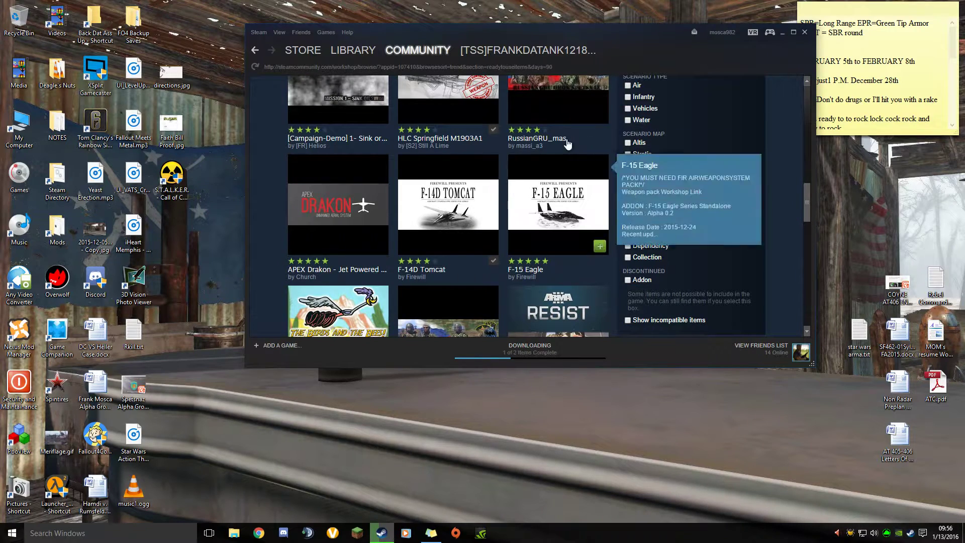
{"action": "scroll", "coordinate": [528, 265], "scroll_direction": "up", "scroll_amount": 3}
{"action": "scroll", "coordinate": [530, 176], "scroll_direction": "down", "scroll_amount": 3}
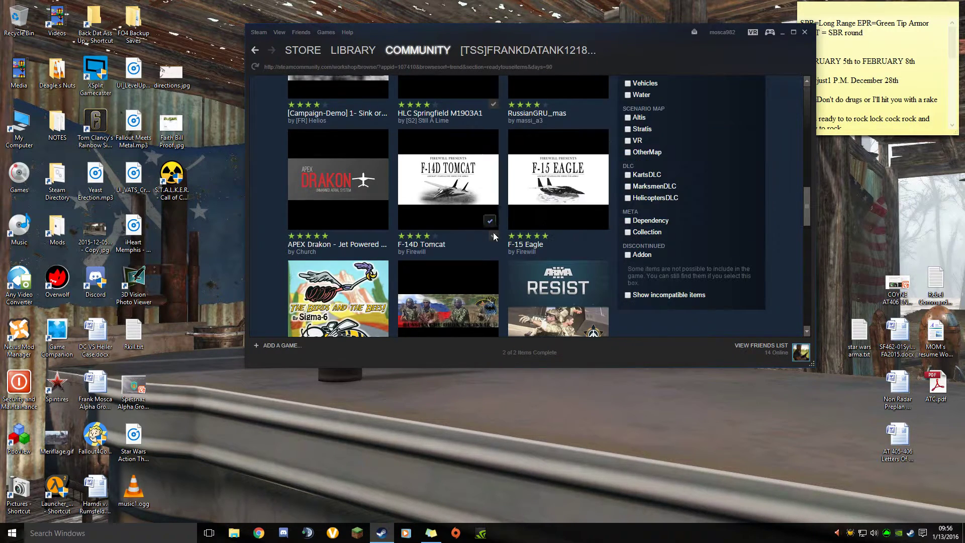
{"action": "mouse_move", "coordinate": [432, 167]}
Launch Arma 3 from the Library and view the launcher's Mods tab
{"action": "left_click", "coordinate": [352, 50]}
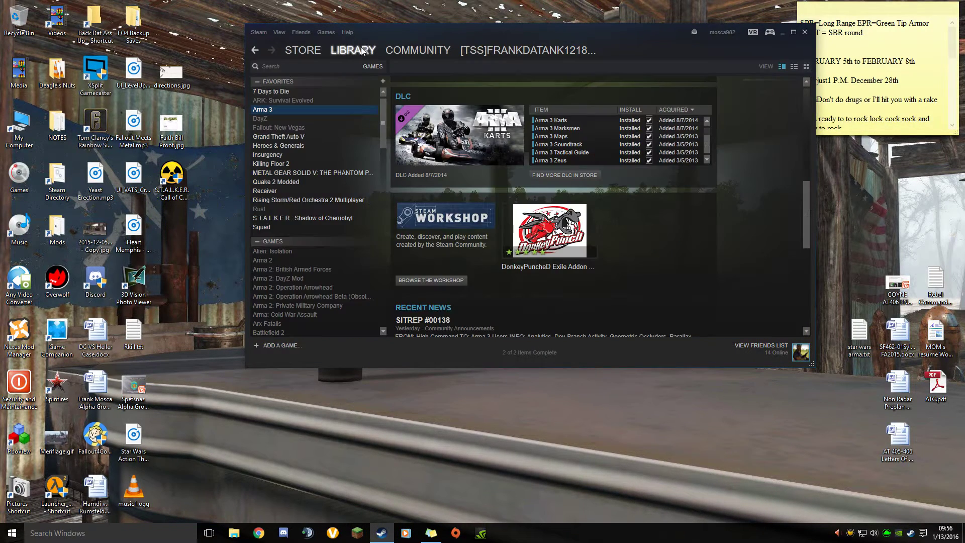
{"action": "double_click", "coordinate": [300, 109]}
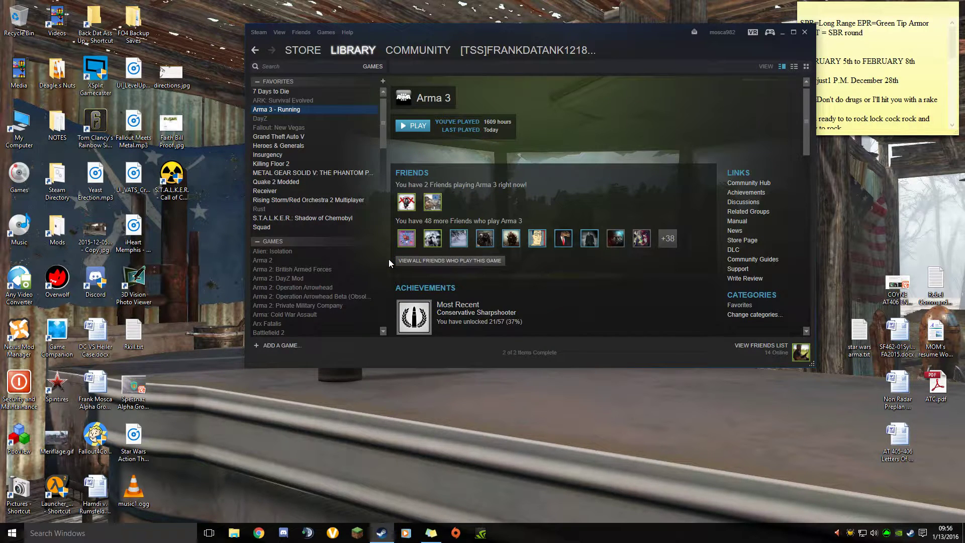
{"action": "left_click", "coordinate": [393, 235]}
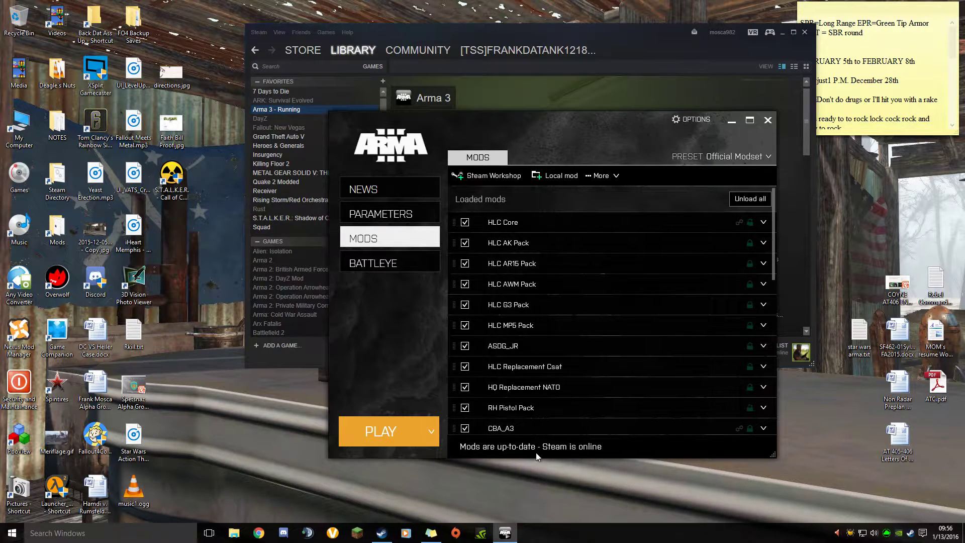
{"action": "scroll", "coordinate": [556, 323], "scroll_direction": "down", "scroll_amount": 3}
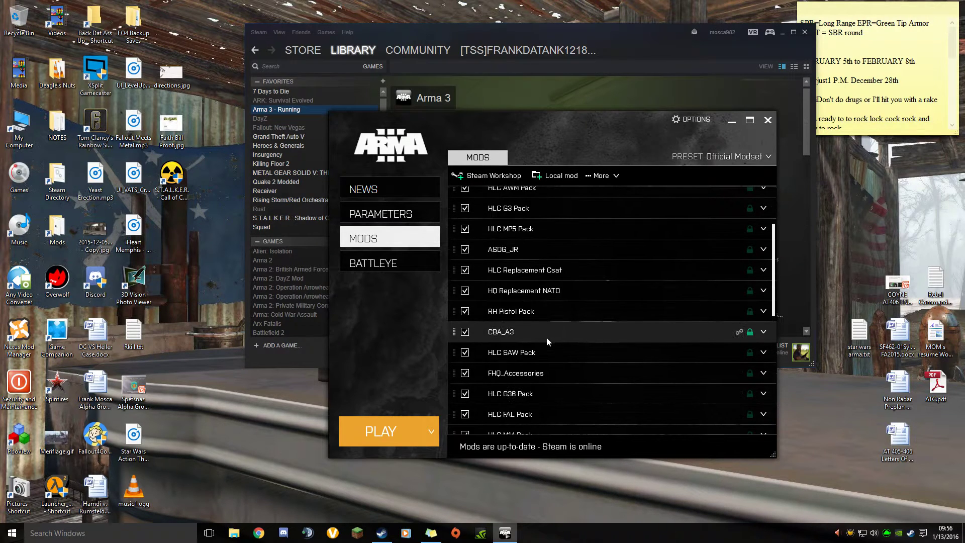
{"action": "scroll", "coordinate": [547, 337], "scroll_direction": "up", "scroll_amount": 3}
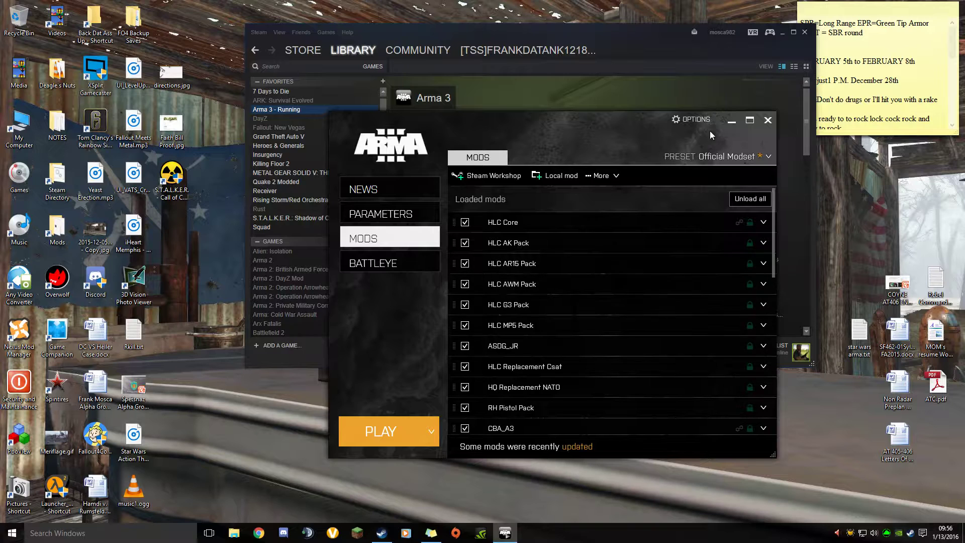
Select the No Mod preset and subscribe to FIR AWS from F-14D Tomcat's dependencies
{"action": "left_click", "coordinate": [735, 157]}
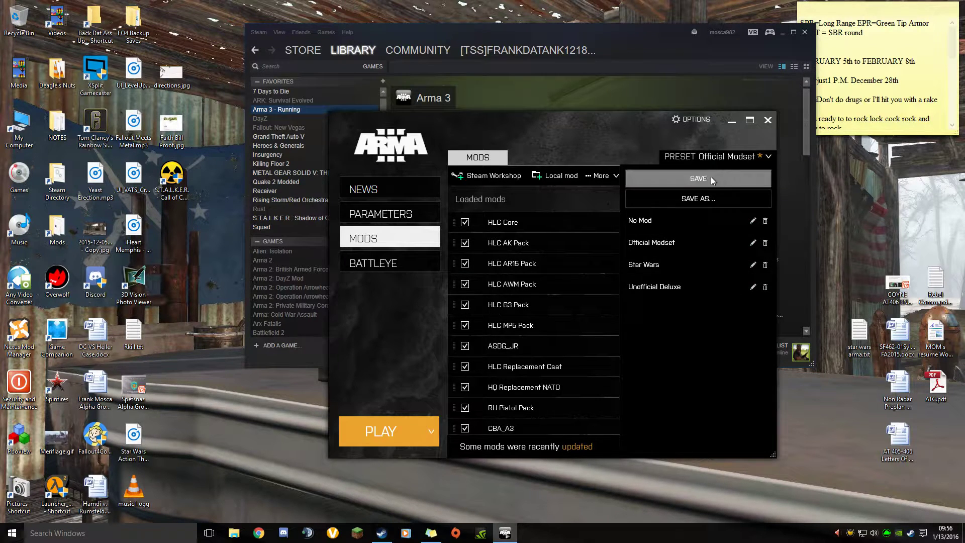
{"action": "left_click", "coordinate": [672, 222]}
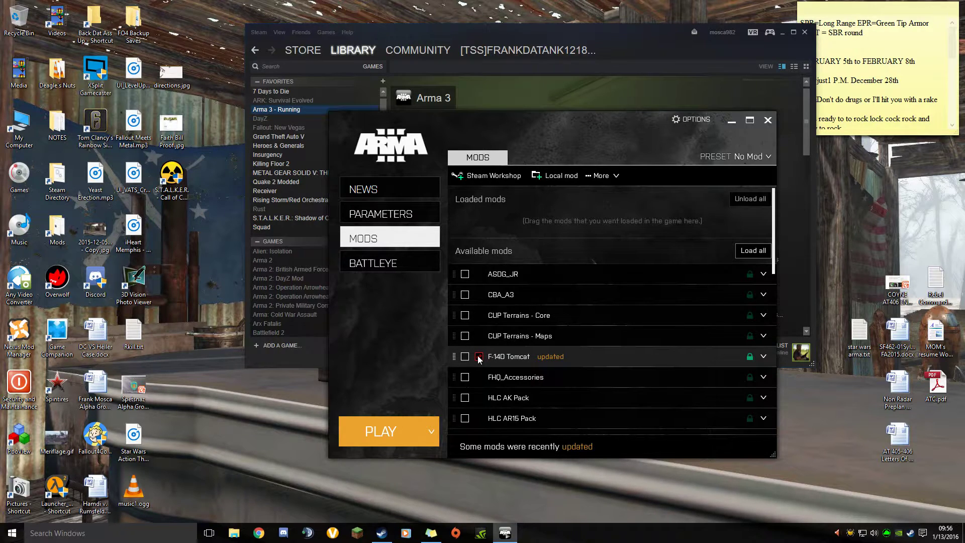
{"action": "left_click", "coordinate": [518, 355]}
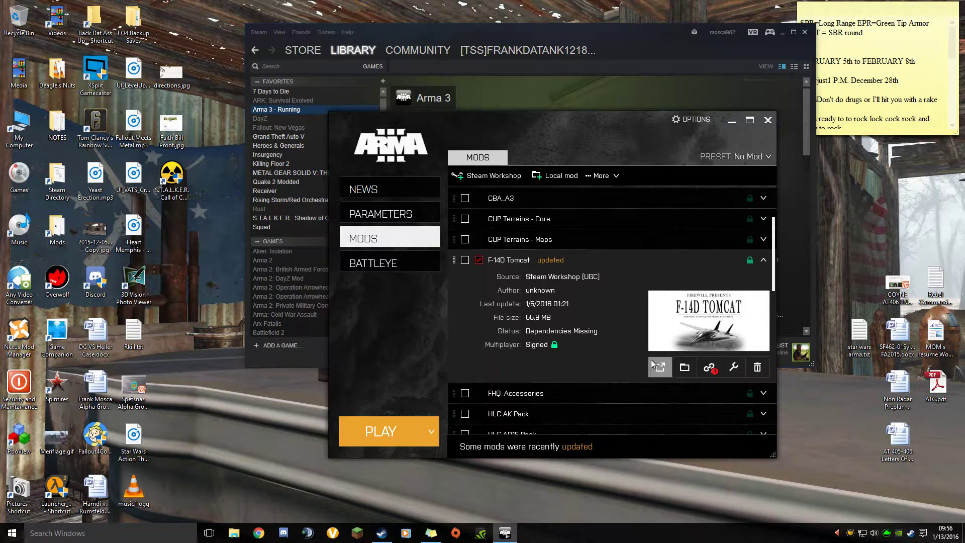
{"action": "left_click", "coordinate": [713, 371]}
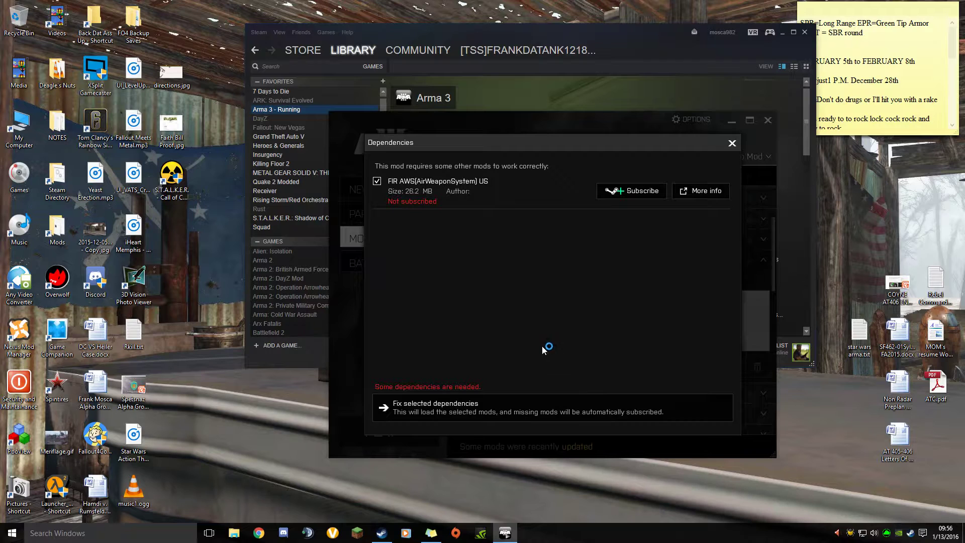
{"action": "left_click", "coordinate": [628, 191]}
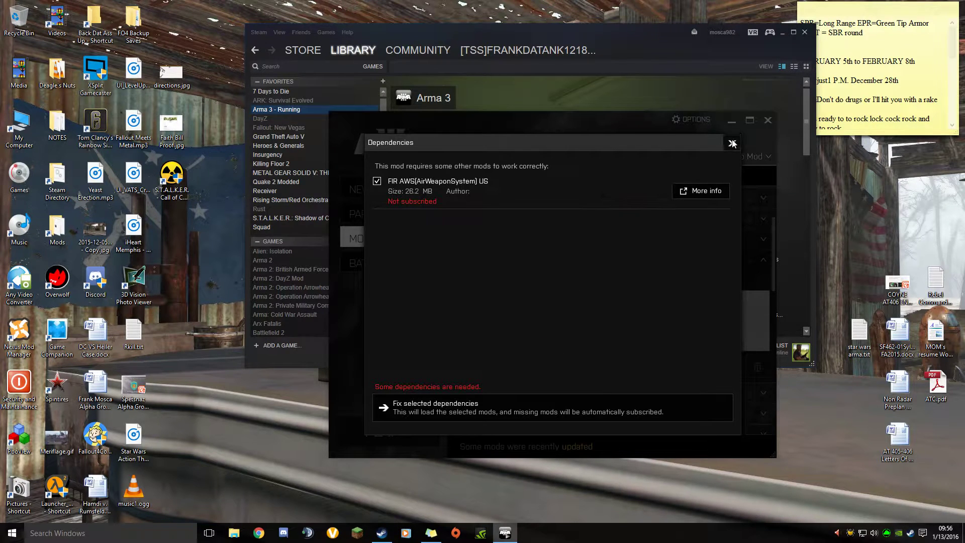
{"action": "left_click", "coordinate": [732, 143]}
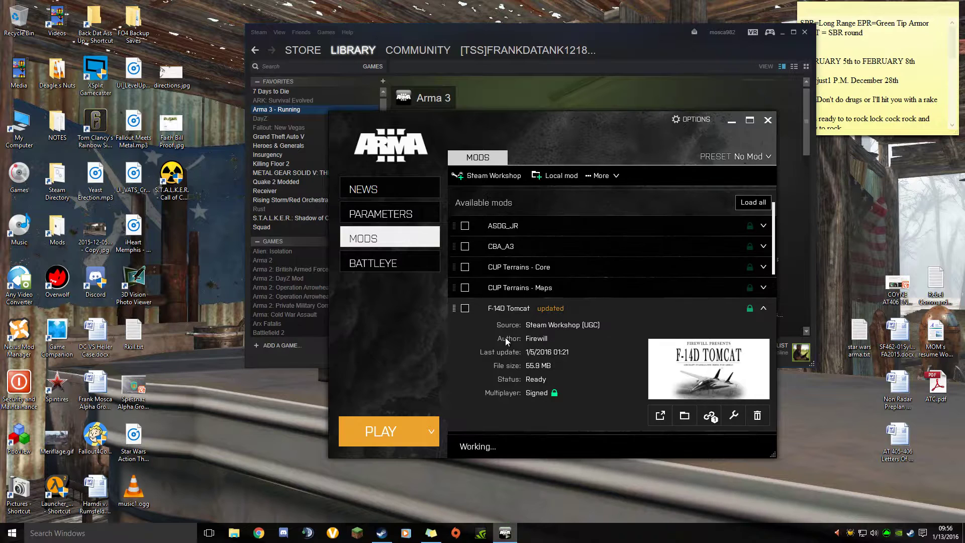
{"action": "scroll", "coordinate": [505, 336], "scroll_direction": "down", "scroll_amount": 1}
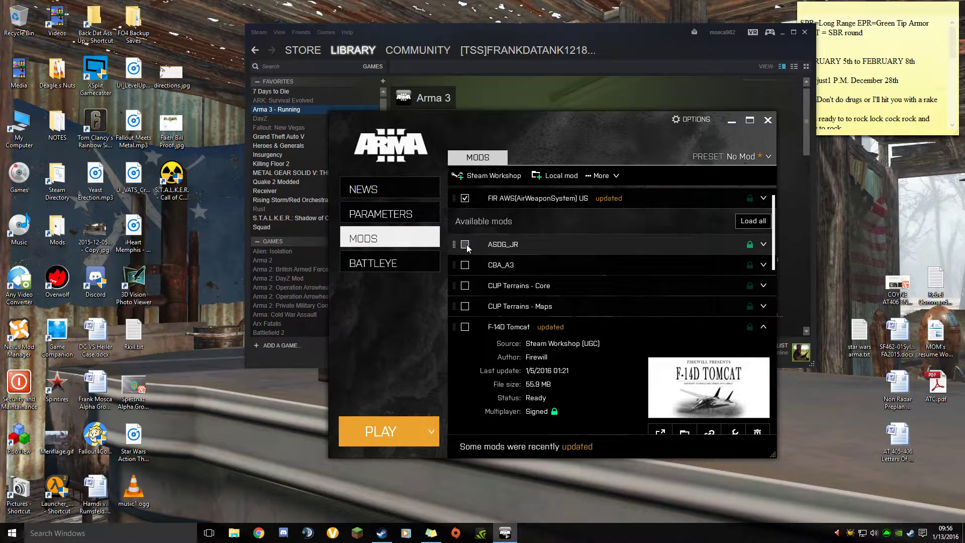
{"action": "scroll", "coordinate": [468, 248], "scroll_direction": "down", "scroll_amount": 2}
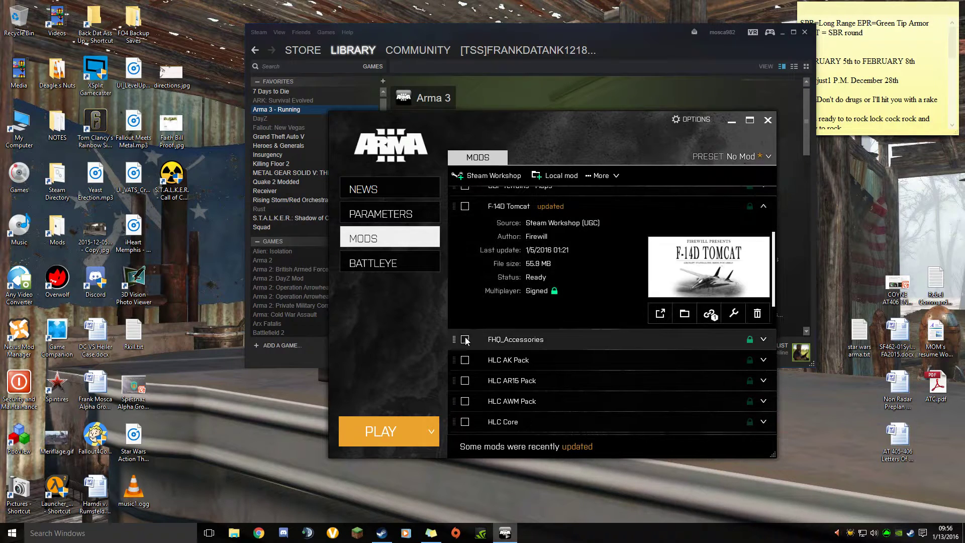
{"action": "left_click", "coordinate": [466, 340]}
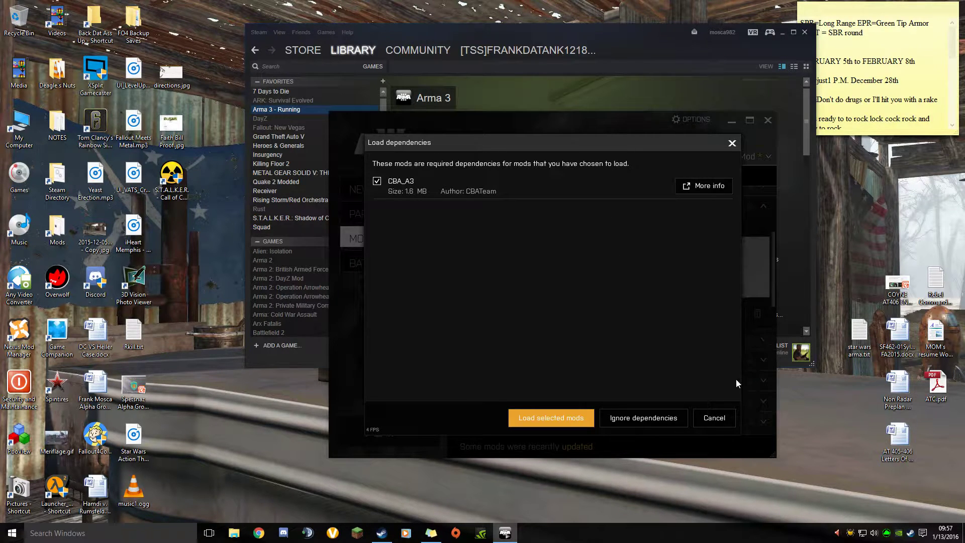
{"action": "left_click", "coordinate": [706, 417]}
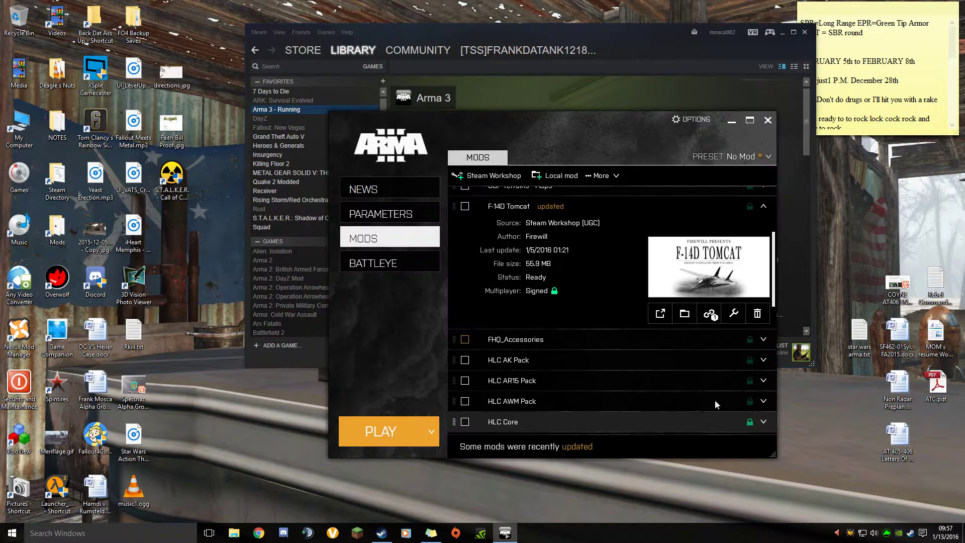
{"action": "left_click", "coordinate": [716, 318]}
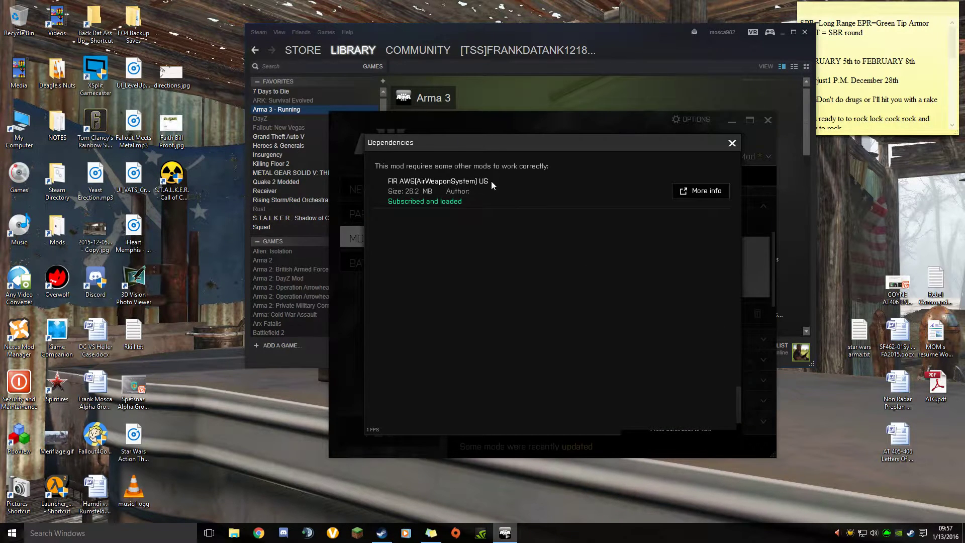
{"action": "left_click", "coordinate": [732, 143]}
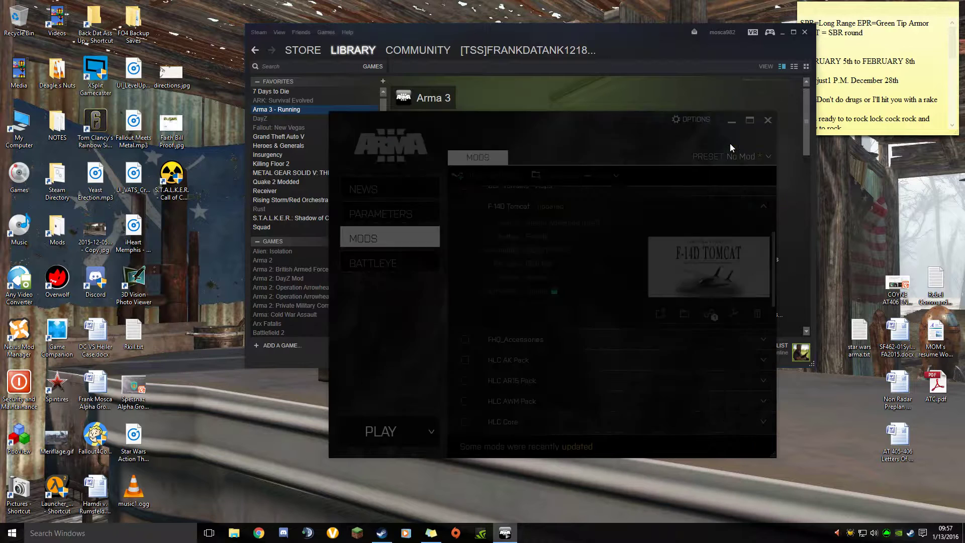
Tick ASDG_JR and CBA_A3 and untick FIR AWS in the Mods list
{"action": "scroll", "coordinate": [560, 322], "scroll_direction": "up", "scroll_amount": 2}
{"action": "scroll", "coordinate": [560, 322], "scroll_direction": "up", "scroll_amount": 3}
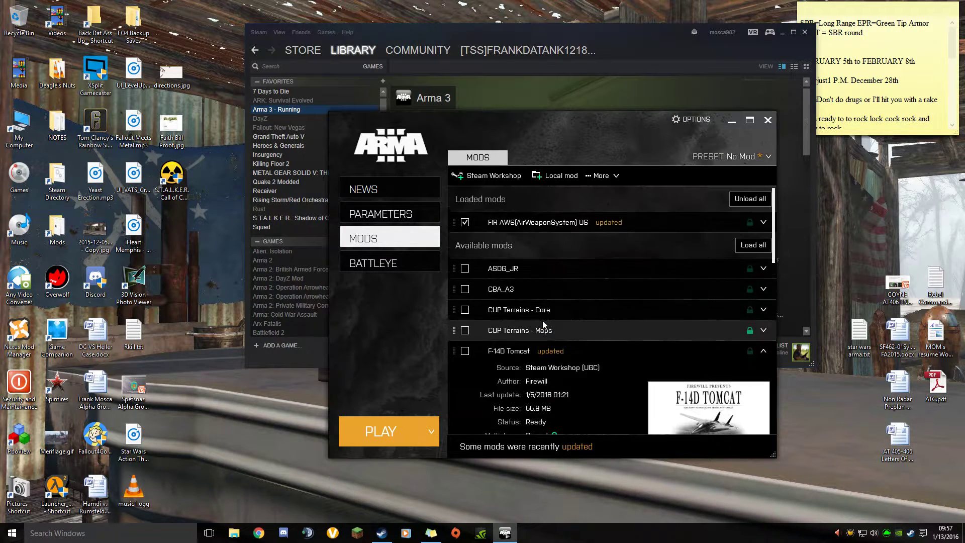
{"action": "left_click", "coordinate": [465, 269]}
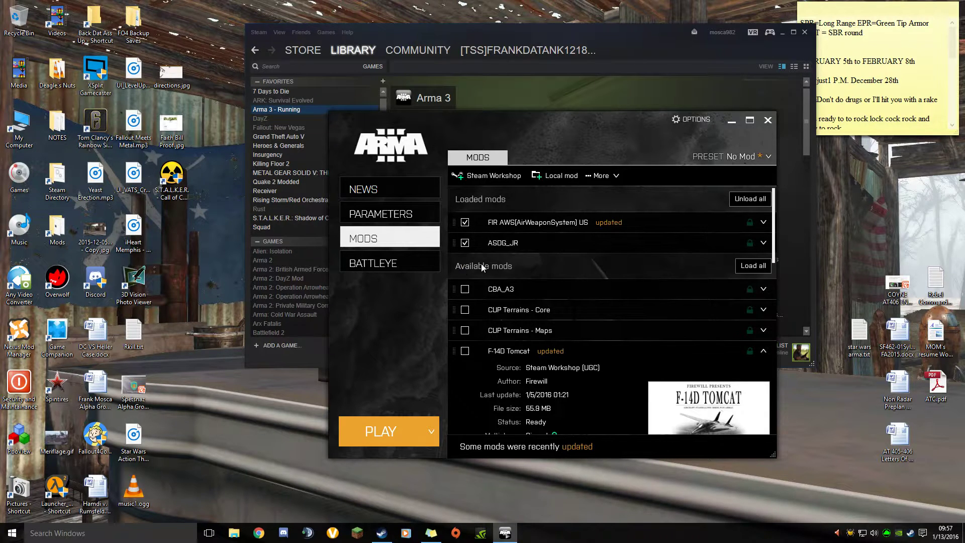
{"action": "left_click", "coordinate": [465, 223]}
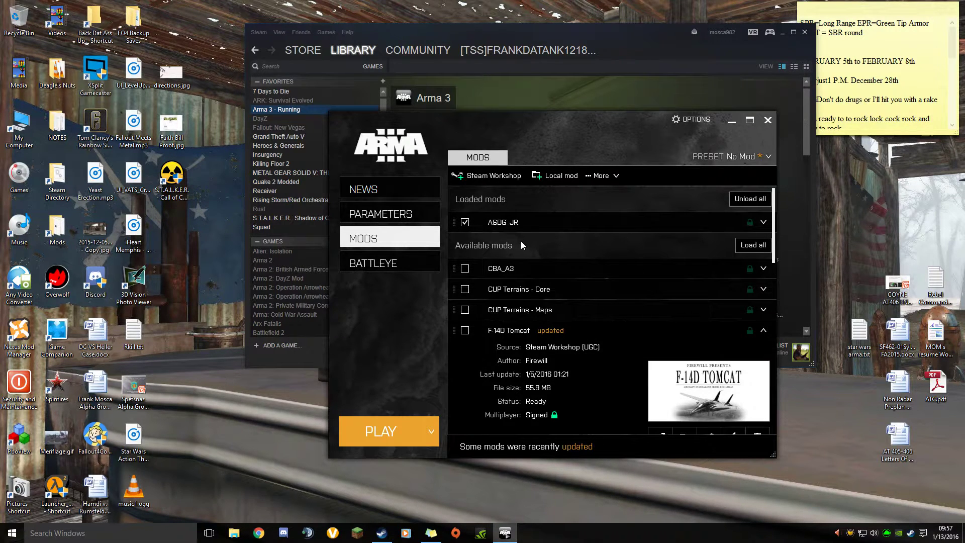
{"action": "scroll", "coordinate": [541, 343], "scroll_direction": "down", "scroll_amount": 8}
{"action": "left_click", "coordinate": [489, 333]}
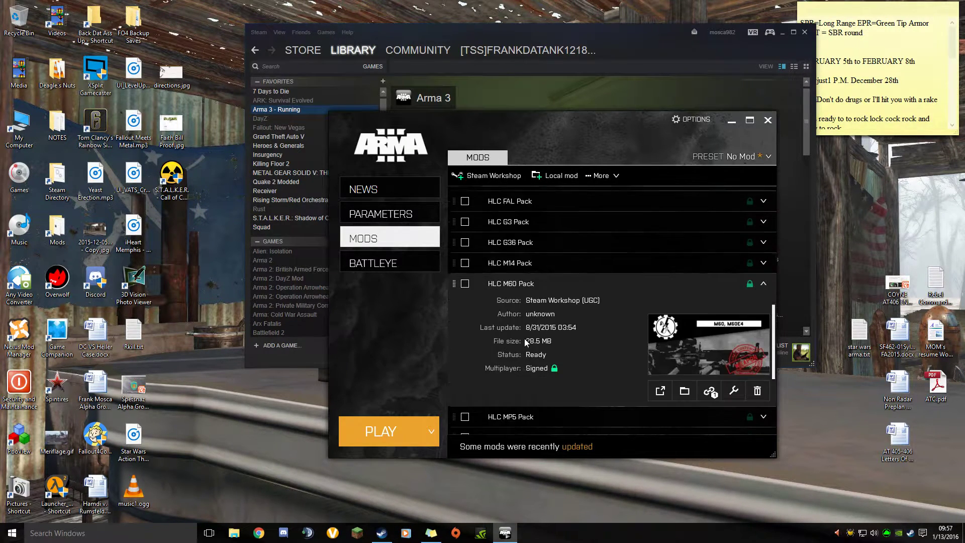
{"action": "scroll", "coordinate": [526, 343], "scroll_direction": "up", "scroll_amount": 10}
{"action": "left_click", "coordinate": [527, 330]}
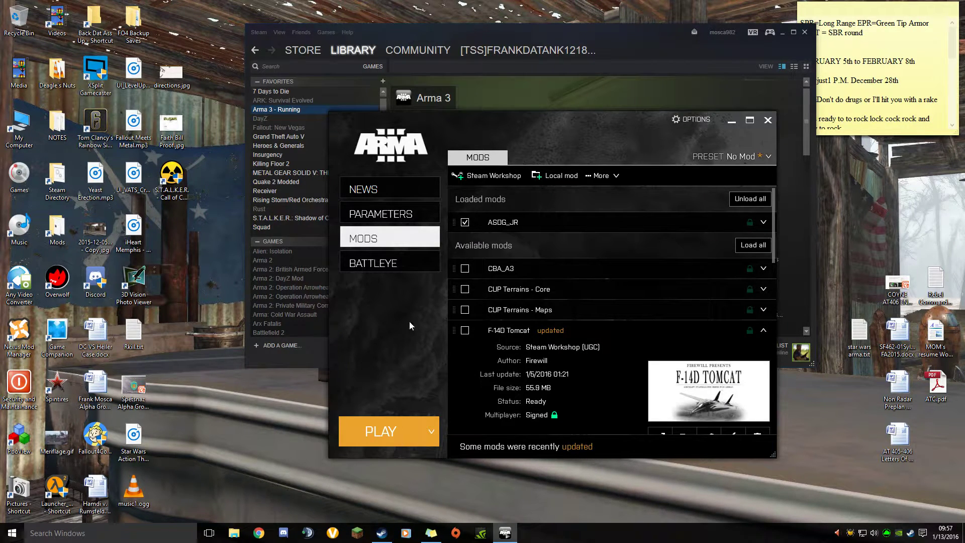
{"action": "left_click", "coordinate": [464, 269]}
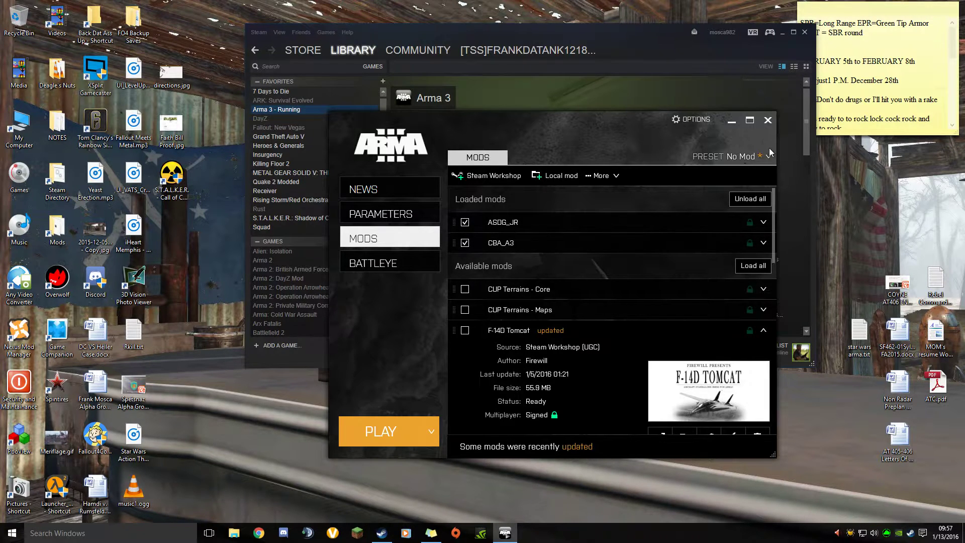
{"action": "left_click", "coordinate": [716, 156]}
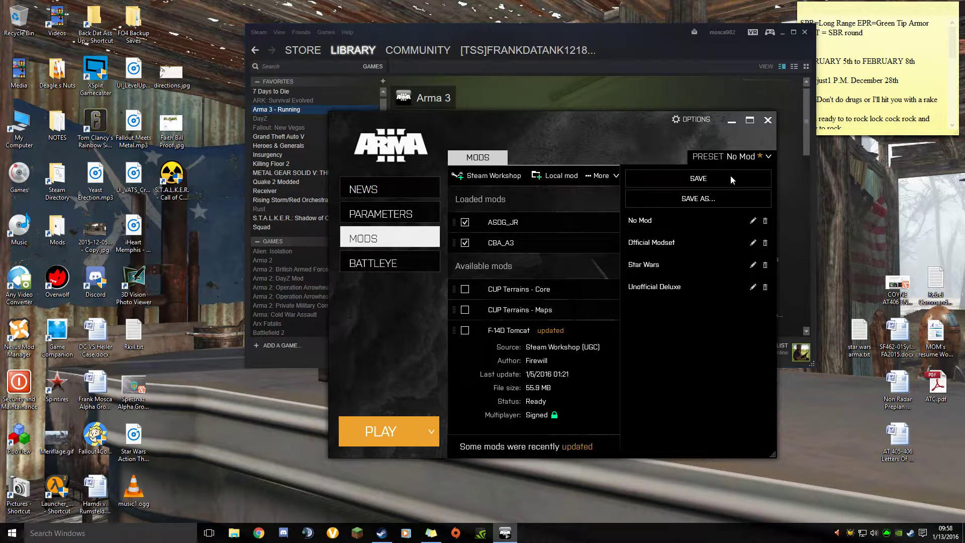
Save the loaded ASDG_JR and CBA_A3 mods as preset 'vid test mods', then select Official Modset
{"action": "left_click", "coordinate": [689, 199]}
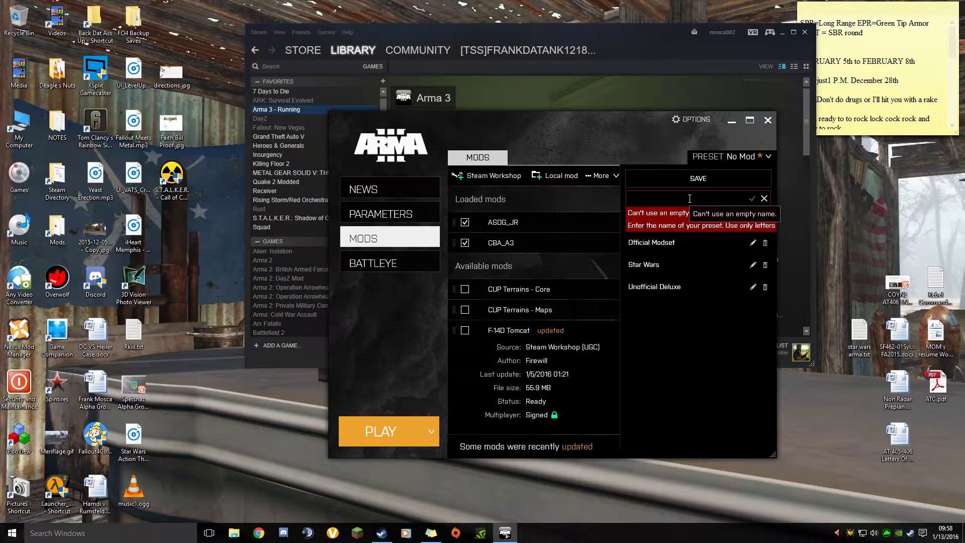
{"action": "type", "text": "vid"}
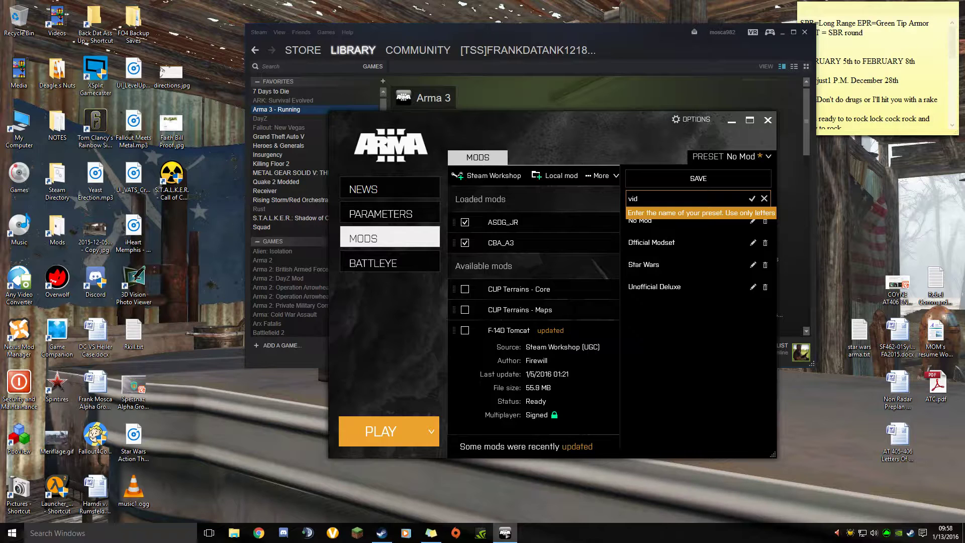
{"action": "type", "text": " test "}
{"action": "type", "text": "mods"}
{"action": "left_click", "coordinate": [749, 200]}
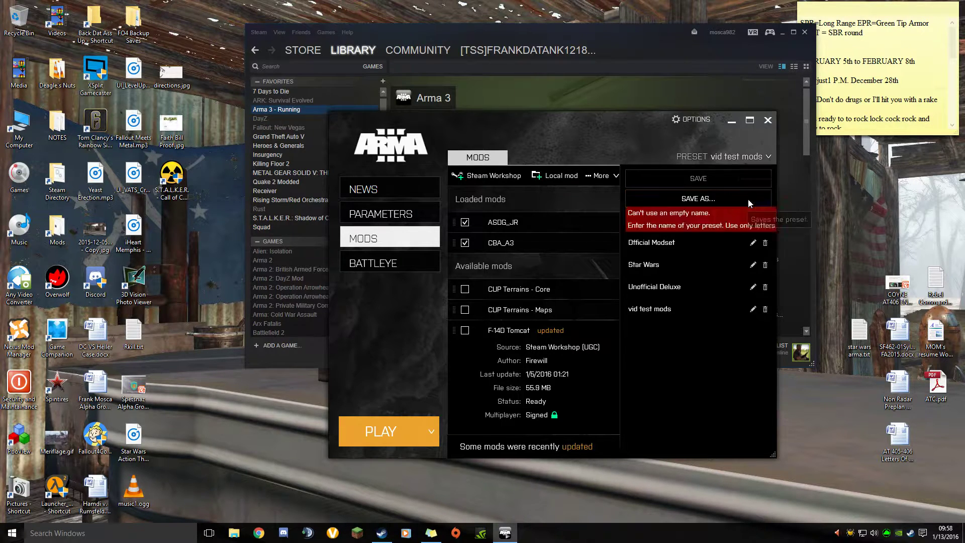
{"action": "left_click", "coordinate": [717, 158]}
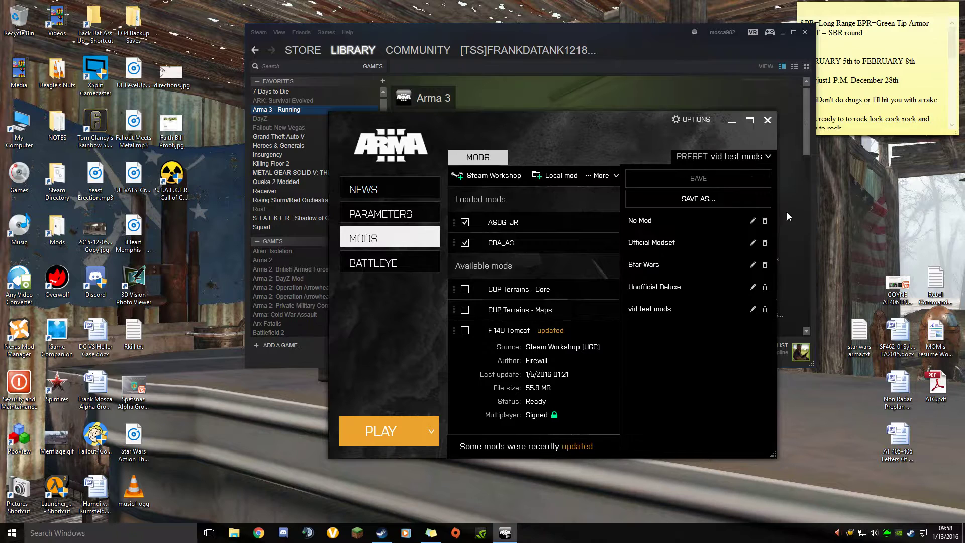
{"action": "left_click", "coordinate": [662, 250]}
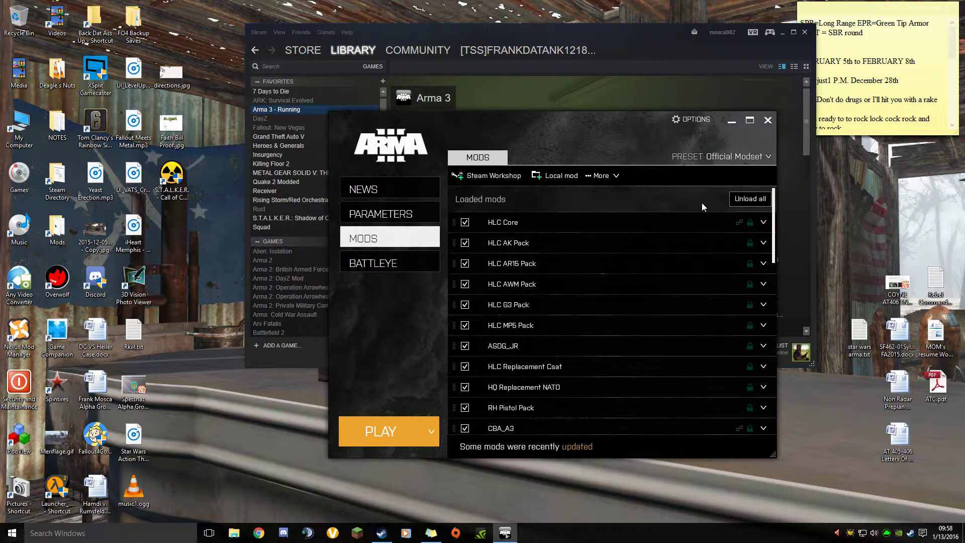
Look through the Official Modset mod list, expanding and collapsing one mod's details
{"action": "scroll", "coordinate": [661, 225], "scroll_direction": "down", "scroll_amount": 3}
{"action": "left_click", "coordinate": [662, 226]}
{"action": "left_click", "coordinate": [665, 264]}
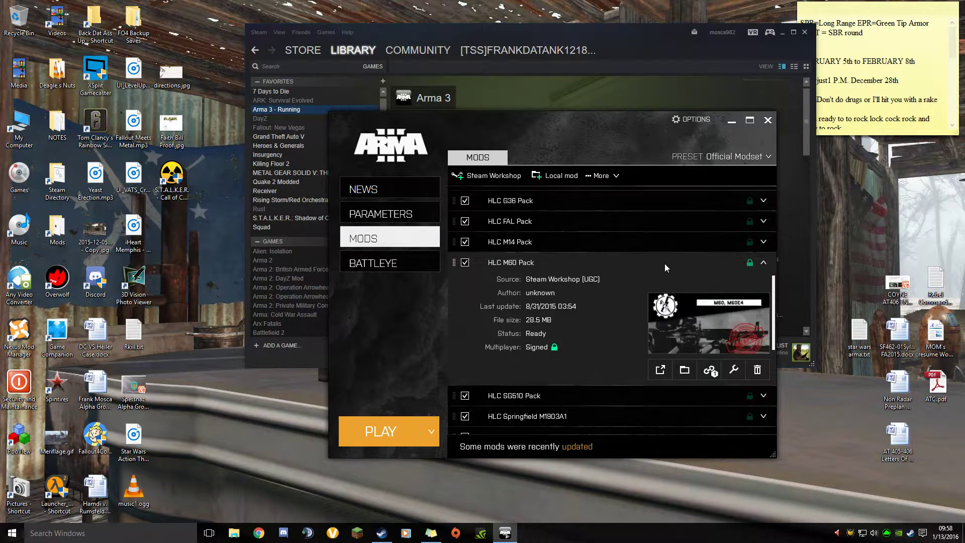
{"action": "scroll", "coordinate": [629, 266], "scroll_direction": "up", "scroll_amount": 3}
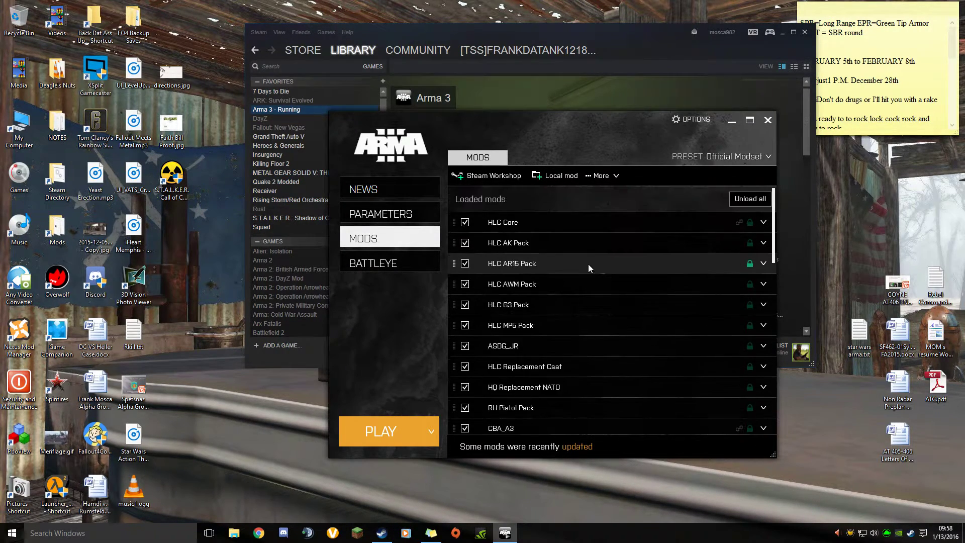
Switch back to the 'vid test mods' preset, which loads only ASDG_JR and CBA_A3
{"action": "left_click", "coordinate": [735, 159]}
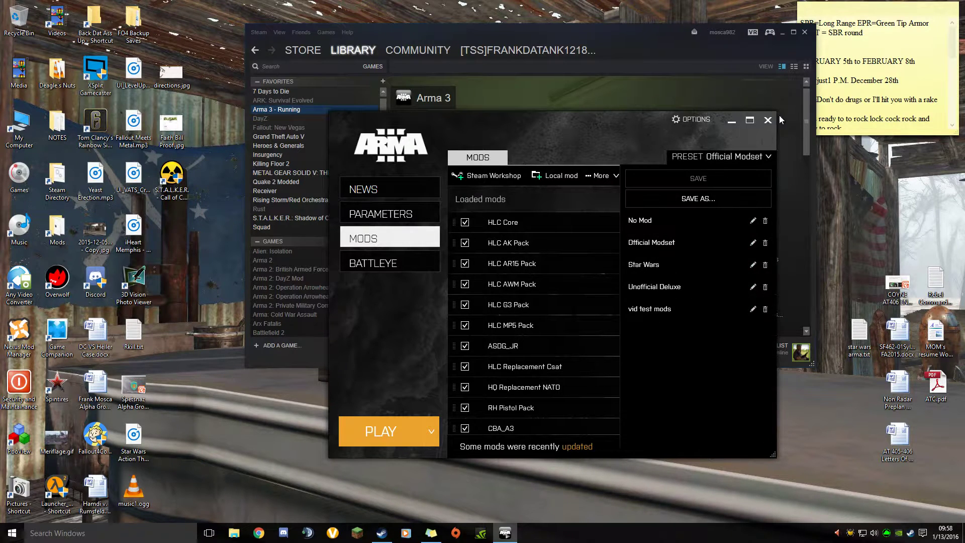
{"action": "left_click", "coordinate": [650, 308]}
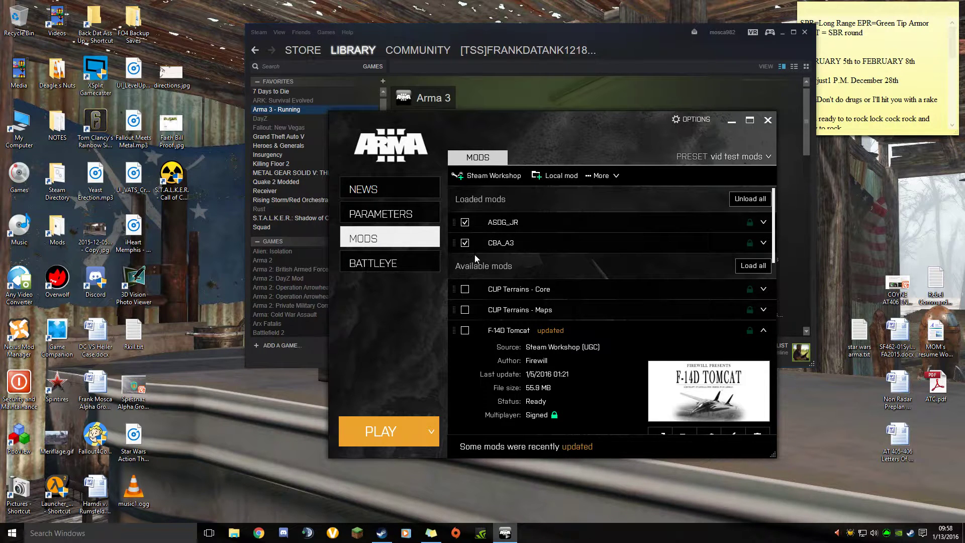
{"action": "scroll", "coordinate": [505, 366], "scroll_direction": "down", "scroll_amount": 5}
{"action": "scroll", "coordinate": [500, 327], "scroll_direction": "up", "scroll_amount": 5}
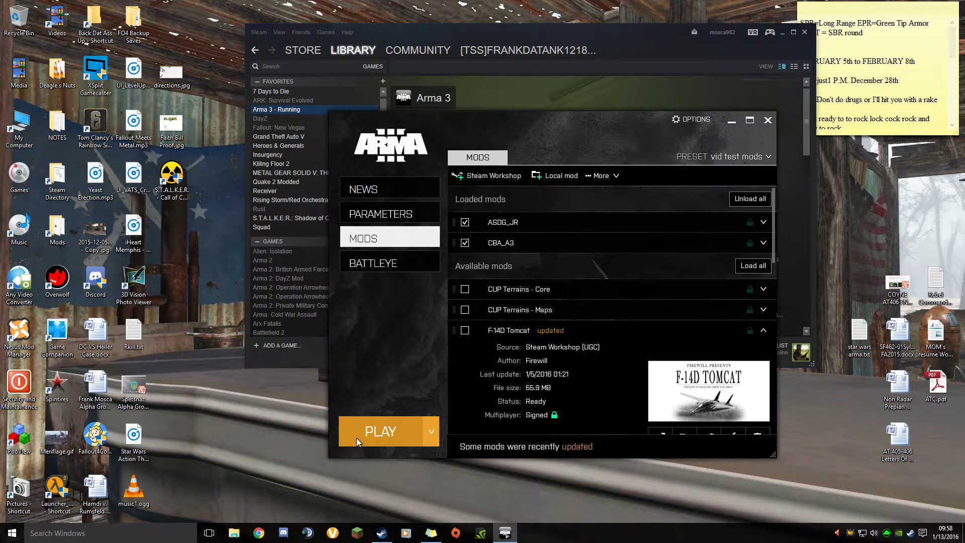
{"action": "left_click", "coordinate": [738, 156]}
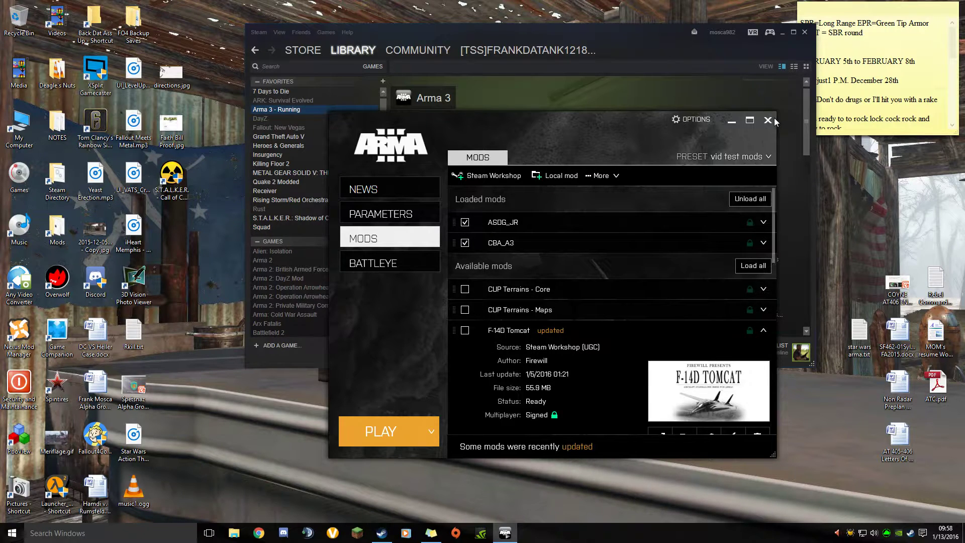
Switch the Arma 3 Launcher to the No Mod preset so no mods are loaded
{"action": "left_click", "coordinate": [724, 157]}
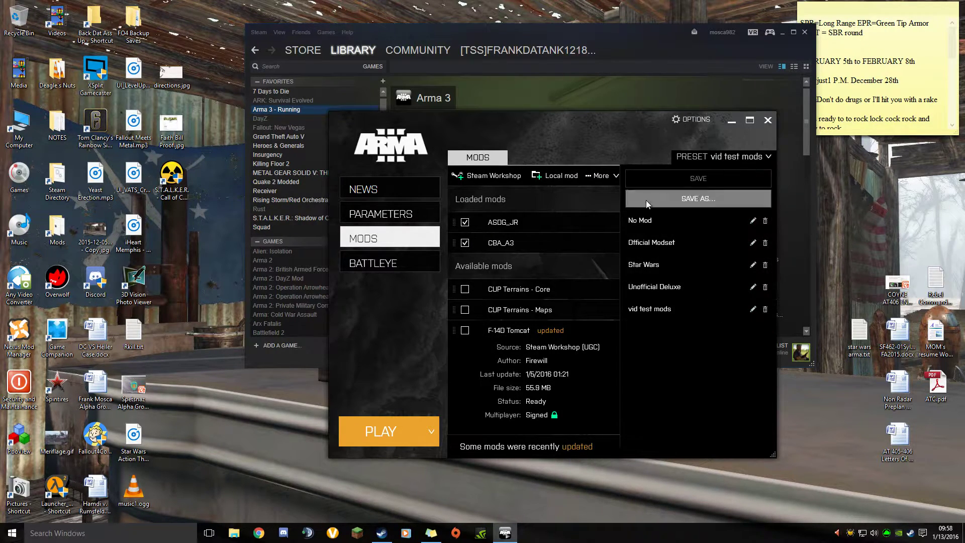
{"action": "left_click", "coordinate": [671, 215]}
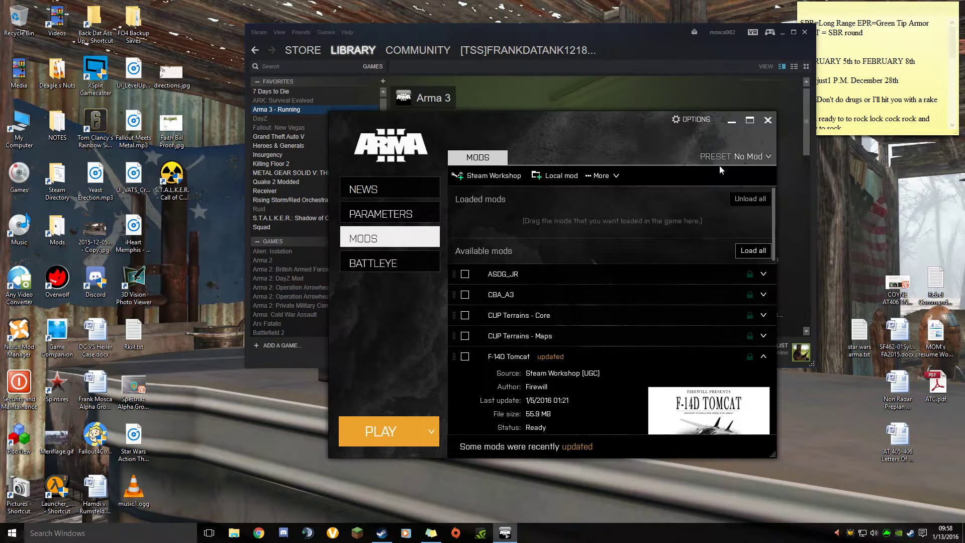
{"action": "left_click", "coordinate": [725, 157]}
{"action": "left_click", "coordinate": [725, 156]}
{"action": "scroll", "coordinate": [491, 302], "scroll_direction": "down", "scroll_amount": 2}
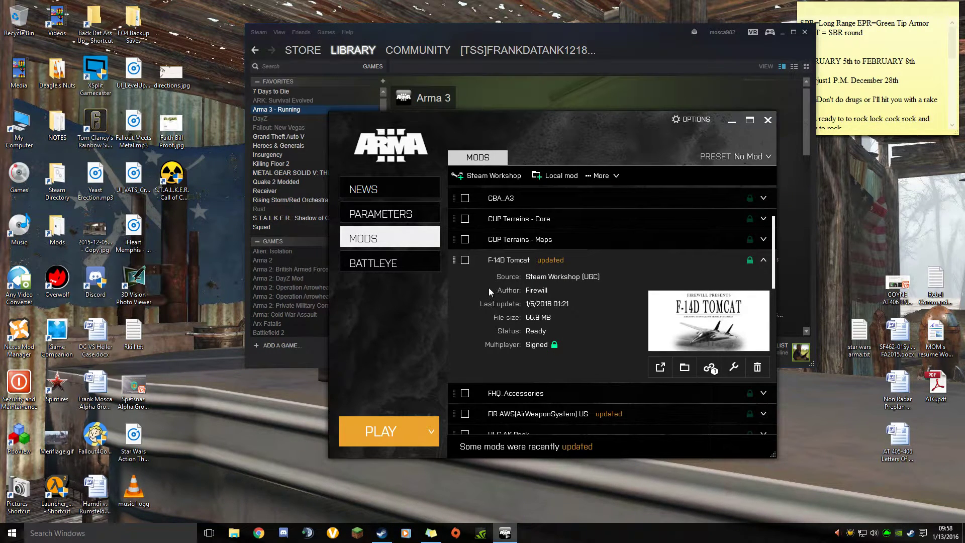
Go to the Arma 3 Workshop home page from the Arma 3 library page in Steam
{"action": "left_click", "coordinate": [596, 85]}
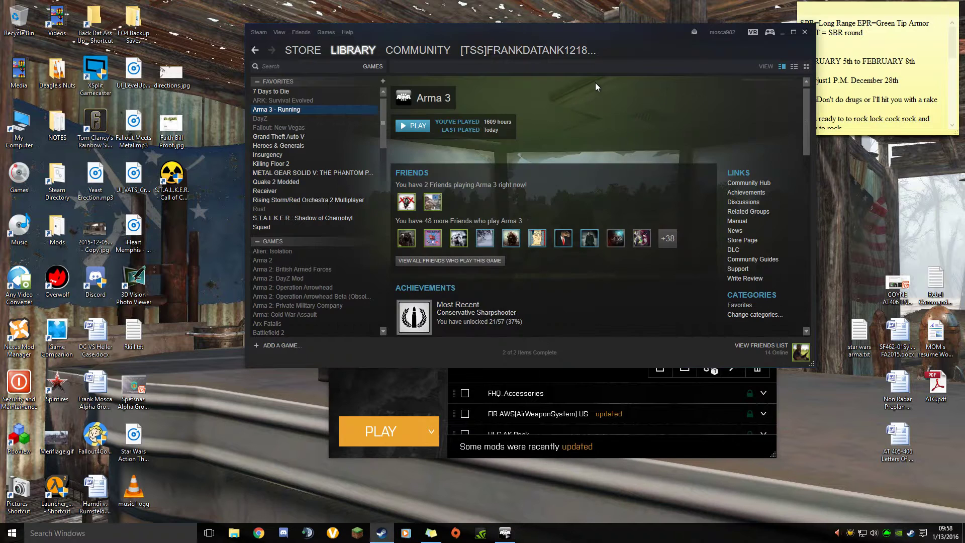
{"action": "scroll", "coordinate": [621, 146], "scroll_direction": "down", "scroll_amount": 5}
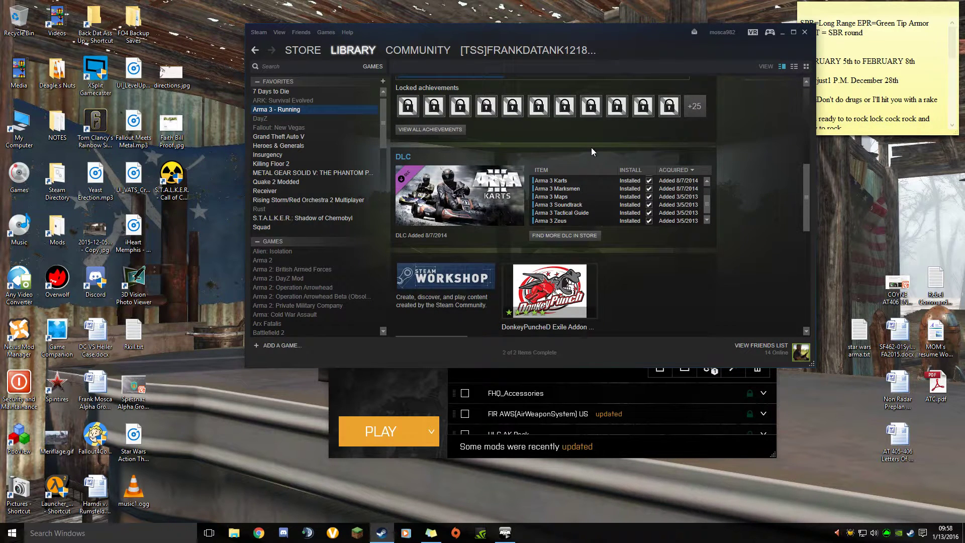
{"action": "scroll", "coordinate": [449, 266], "scroll_direction": "down", "scroll_amount": 2}
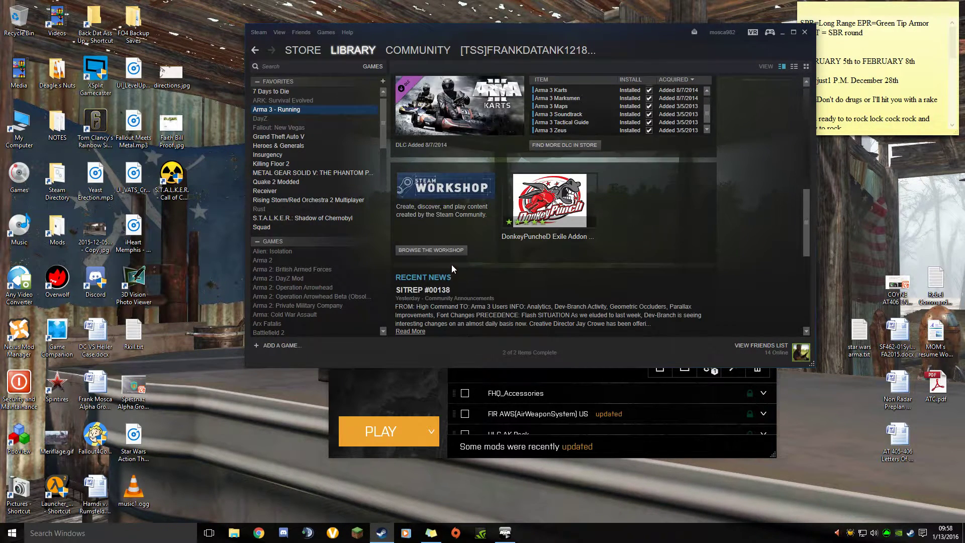
{"action": "left_click", "coordinate": [446, 266]}
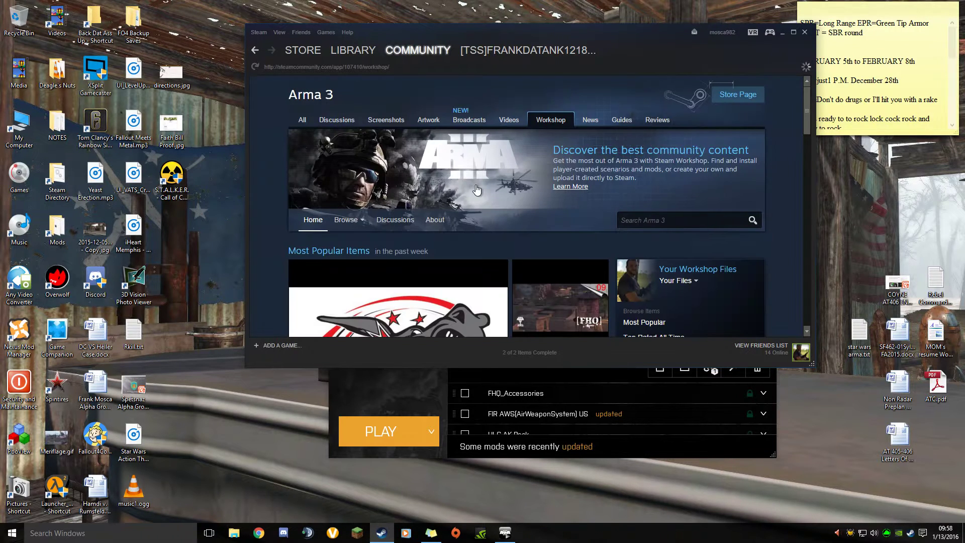
Show the Arma 3 Workshop Collections list, sorted by Most Popular (One Week)
{"action": "scroll", "coordinate": [571, 216], "scroll_direction": "down", "scroll_amount": 1}
{"action": "mouse_move", "coordinate": [361, 194]}
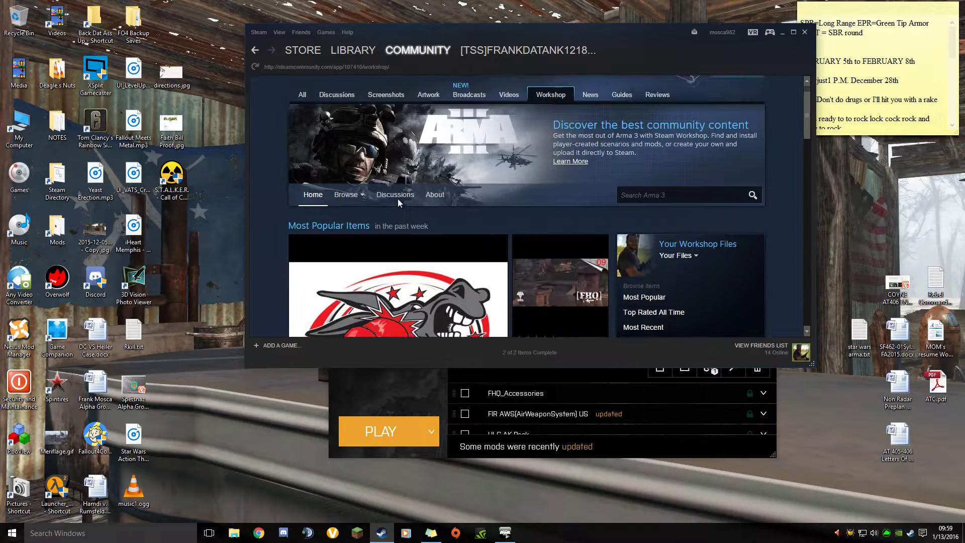
{"action": "scroll", "coordinate": [397, 198], "scroll_direction": "up", "scroll_amount": 1}
{"action": "left_click", "coordinate": [352, 246]}
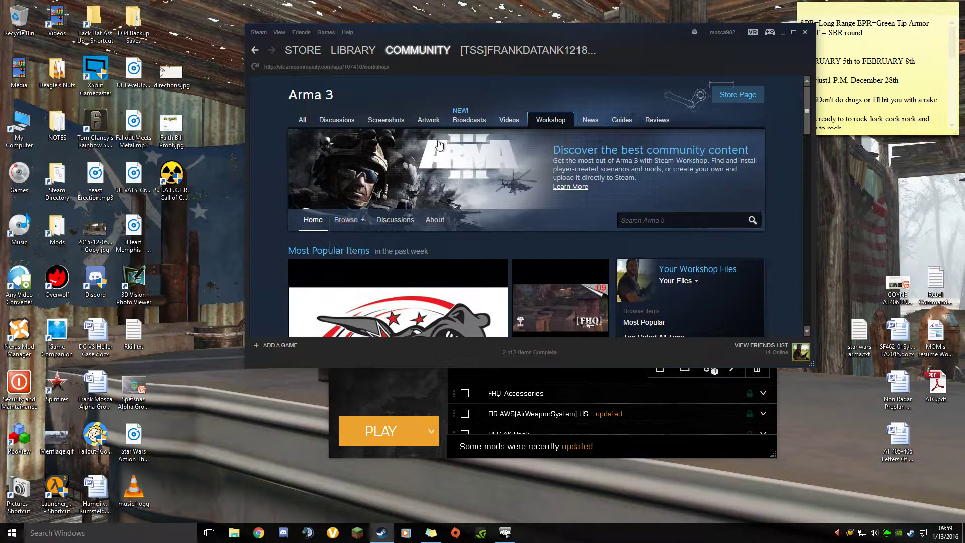
{"action": "scroll", "coordinate": [432, 161], "scroll_direction": "down", "scroll_amount": 3}
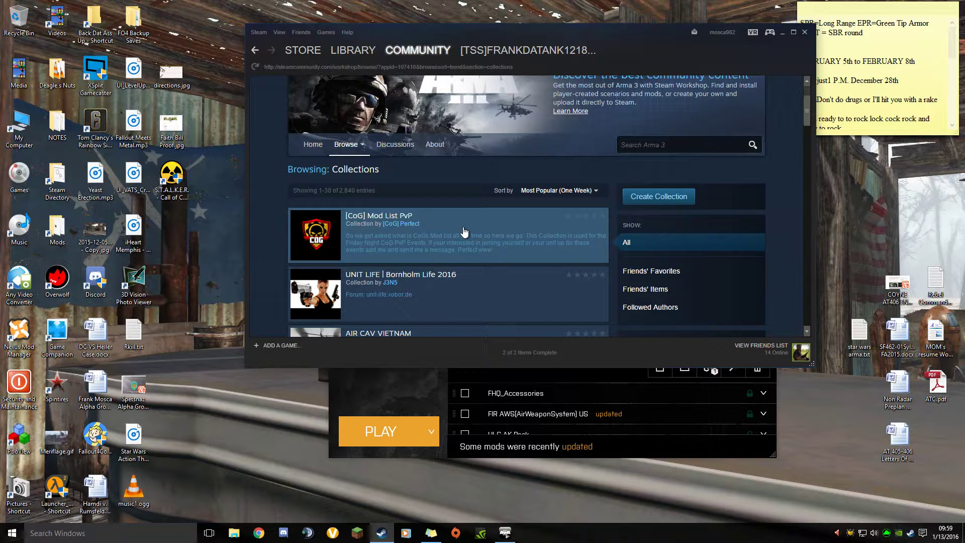
Search the Arma 3 Workshop collections for 'tss' to find the TSS Clan Collection
{"action": "left_click", "coordinate": [643, 146]}
{"action": "type", "text": "tss"}
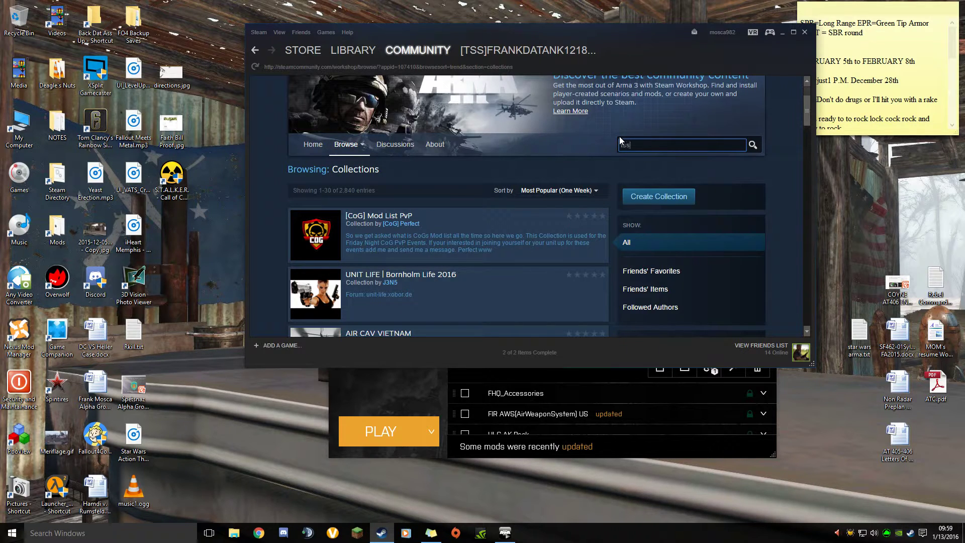
{"action": "key", "text": "Return"}
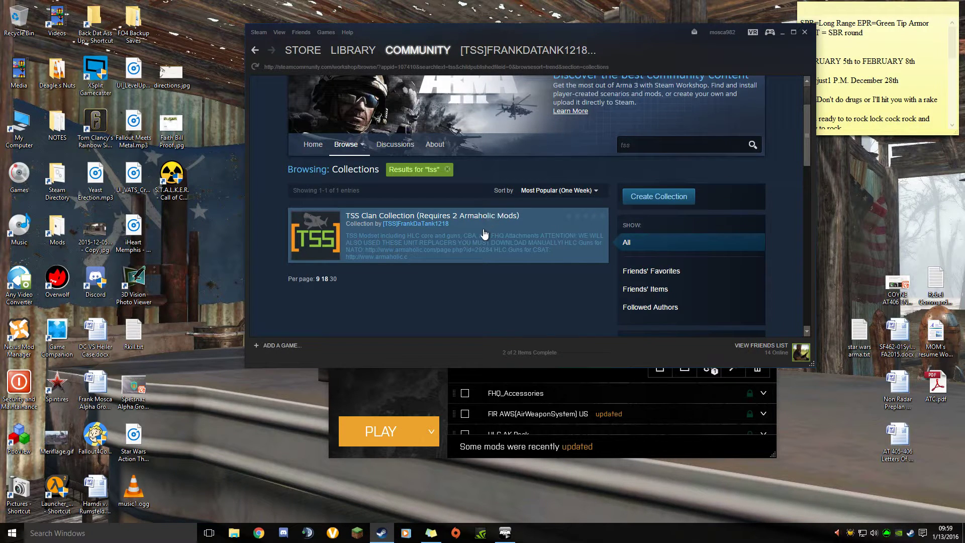
{"action": "left_click", "coordinate": [478, 232]}
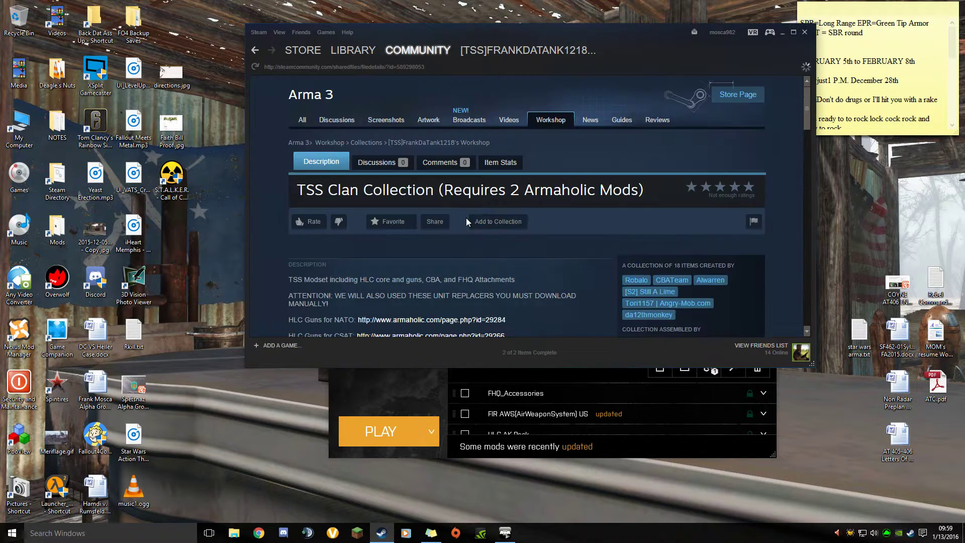
{"action": "scroll", "coordinate": [466, 201], "scroll_direction": "down", "scroll_amount": 3}
{"action": "scroll", "coordinate": [451, 198], "scroll_direction": "down", "scroll_amount": 2}
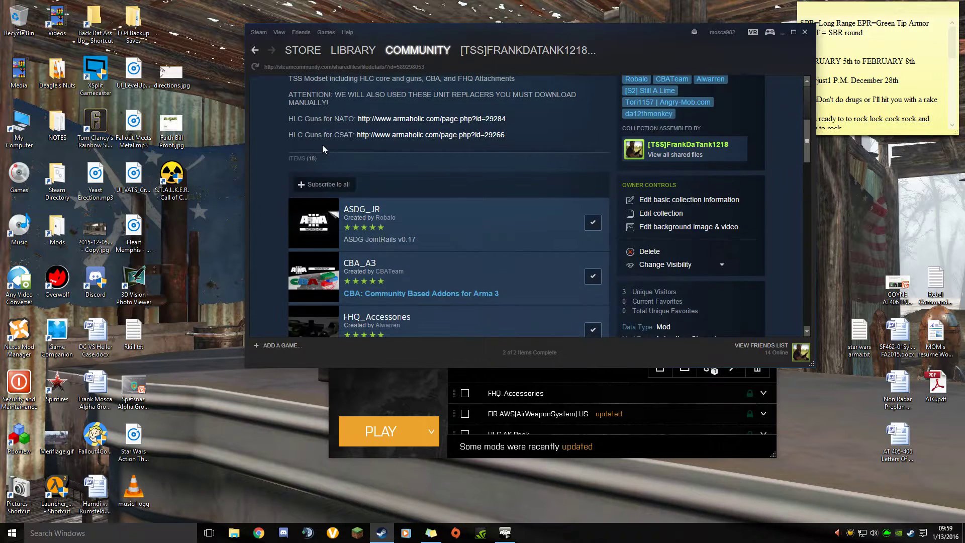
{"action": "scroll", "coordinate": [395, 166], "scroll_direction": "up", "scroll_amount": 1}
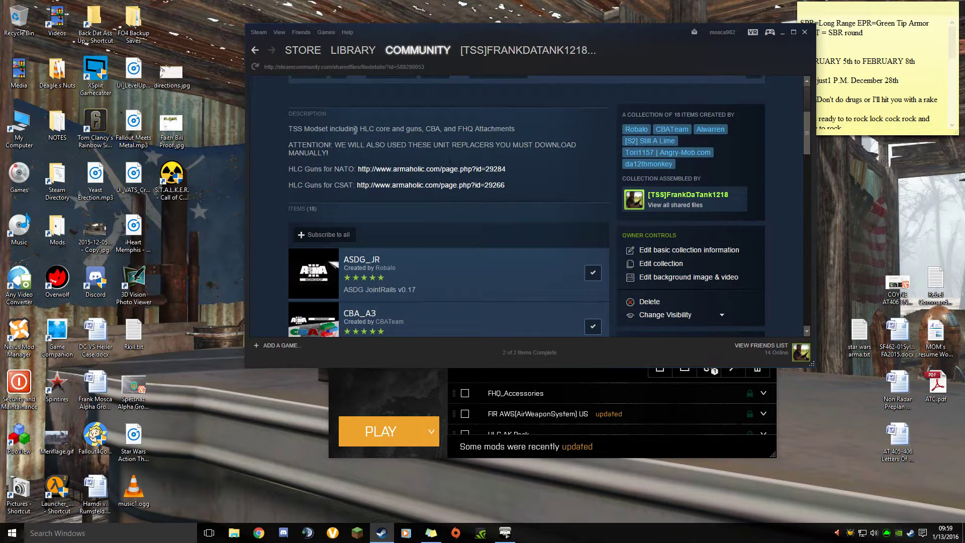
{"action": "scroll", "coordinate": [457, 141], "scroll_direction": "down", "scroll_amount": 2}
{"action": "scroll", "coordinate": [458, 142], "scroll_direction": "up", "scroll_amount": 5}
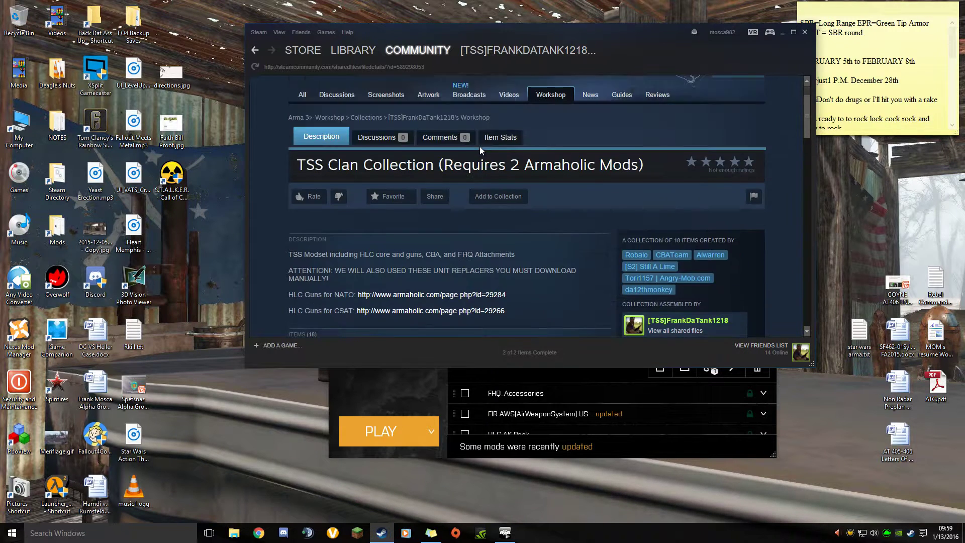
{"action": "scroll", "coordinate": [370, 143], "scroll_direction": "down", "scroll_amount": 2}
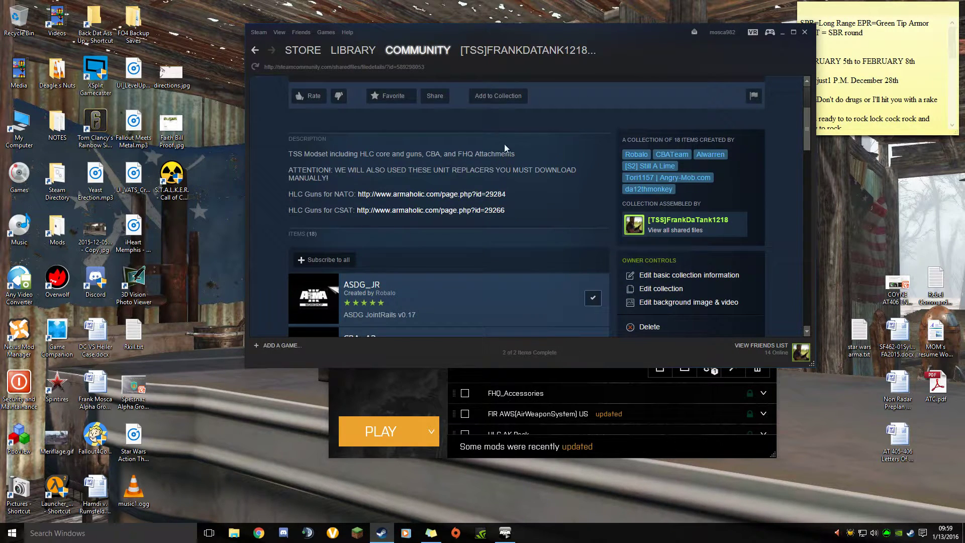
{"action": "scroll", "coordinate": [505, 144], "scroll_direction": "down", "scroll_amount": 2}
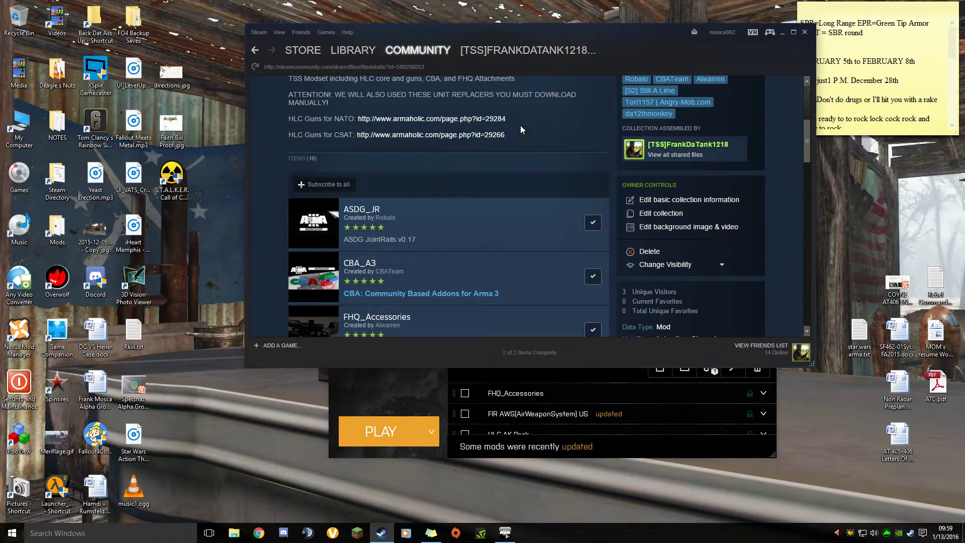
{"action": "scroll", "coordinate": [497, 131], "scroll_direction": "up", "scroll_amount": 6}
{"action": "scroll", "coordinate": [502, 132], "scroll_direction": "down", "scroll_amount": 10}
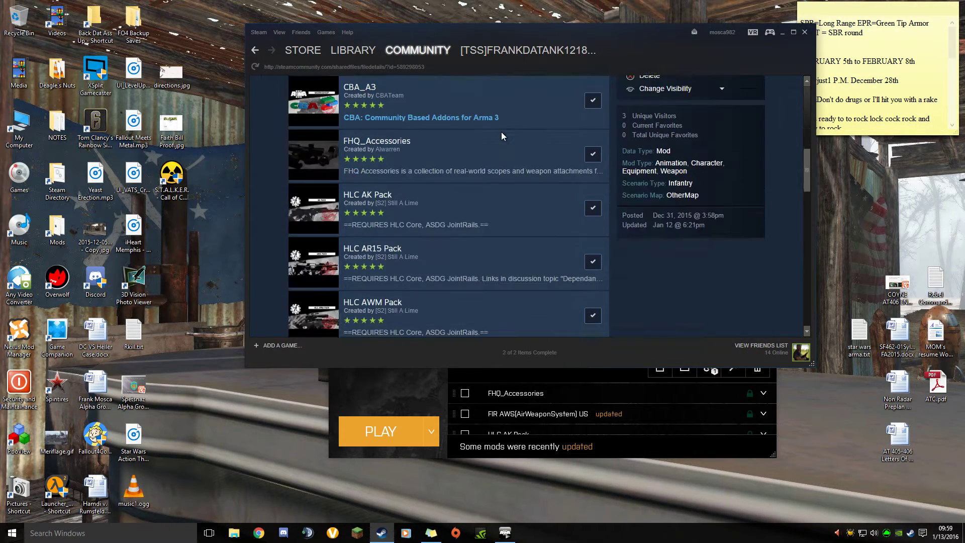
{"action": "scroll", "coordinate": [502, 132], "scroll_direction": "down", "scroll_amount": 15}
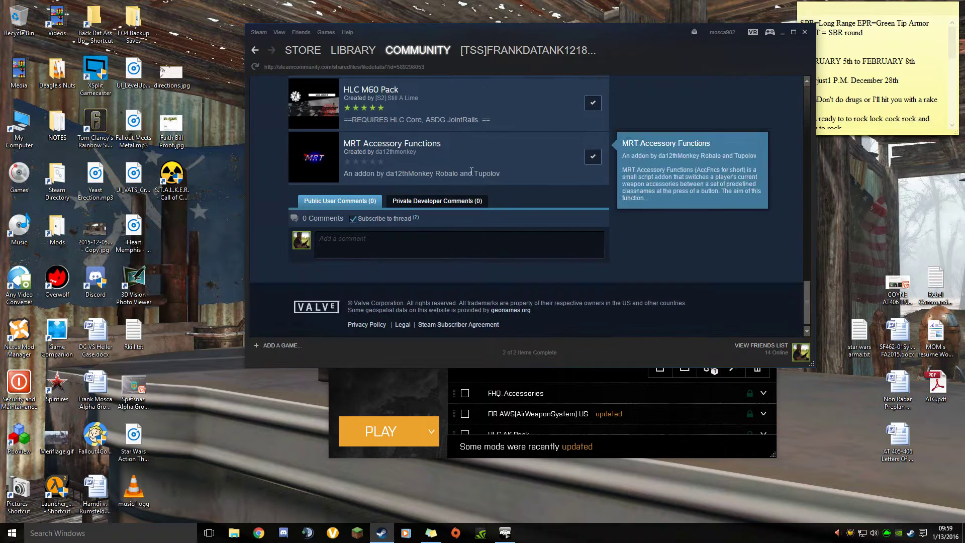
{"action": "scroll", "coordinate": [254, 181], "scroll_direction": "up", "scroll_amount": 15}
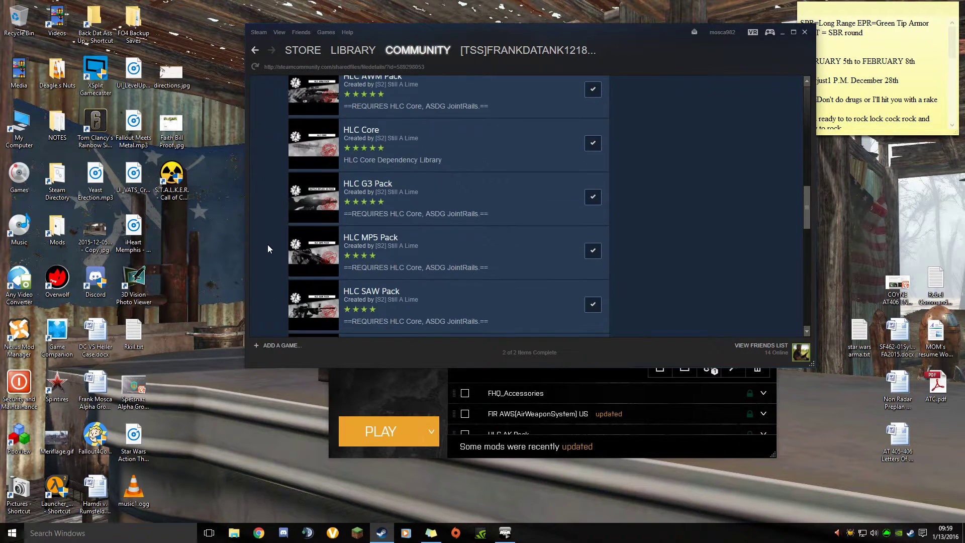
{"action": "scroll", "coordinate": [277, 241], "scroll_direction": "up", "scroll_amount": 5}
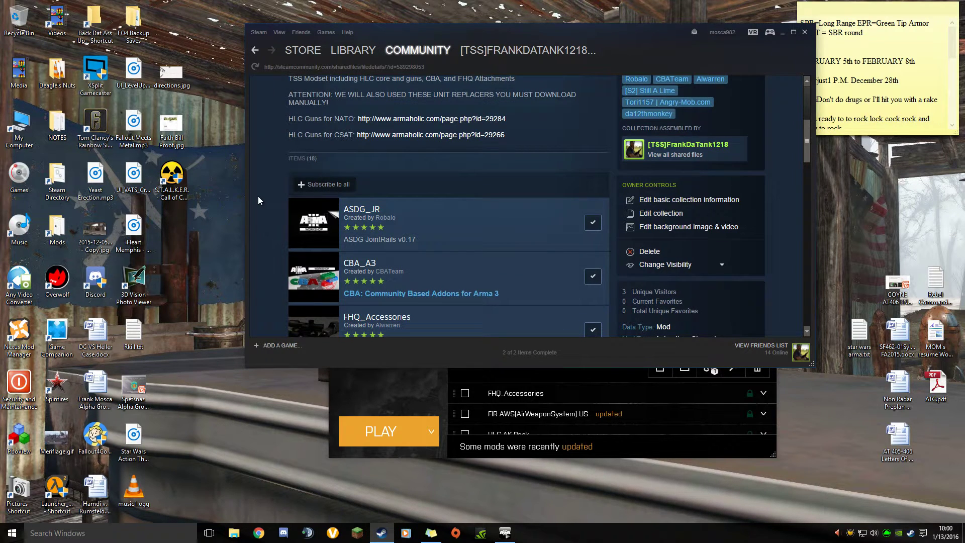
{"action": "mouse_move", "coordinate": [358, 210]}
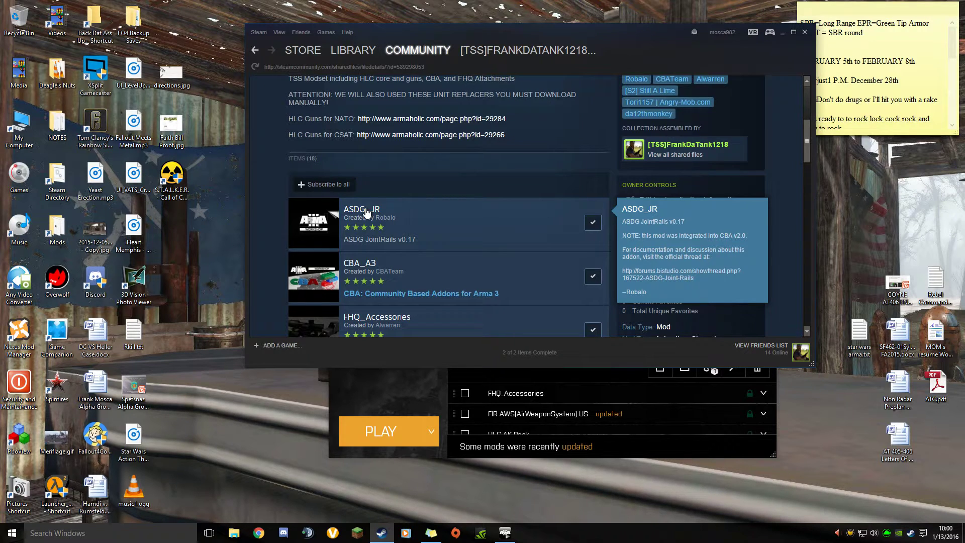
{"action": "mouse_move", "coordinate": [364, 264]}
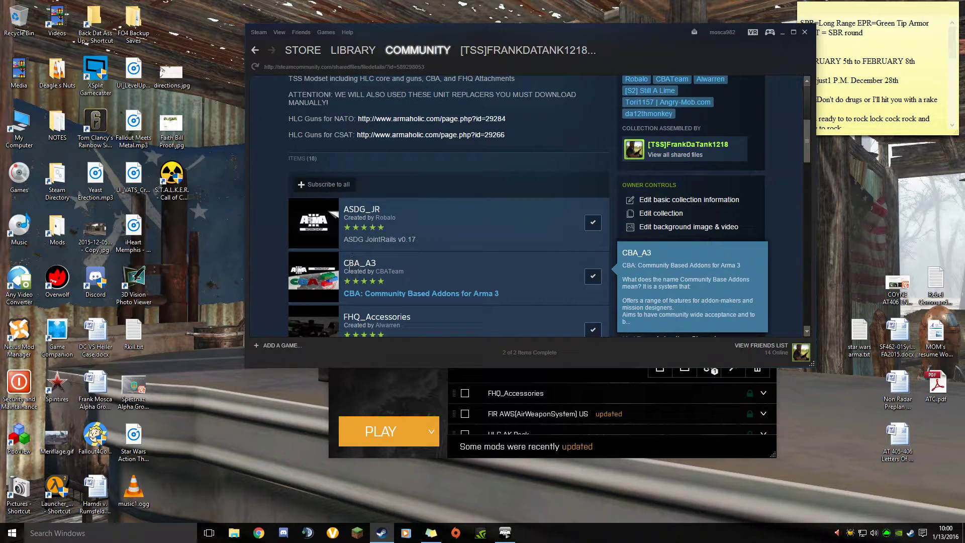
{"action": "scroll", "coordinate": [359, 256], "scroll_direction": "down", "scroll_amount": 5}
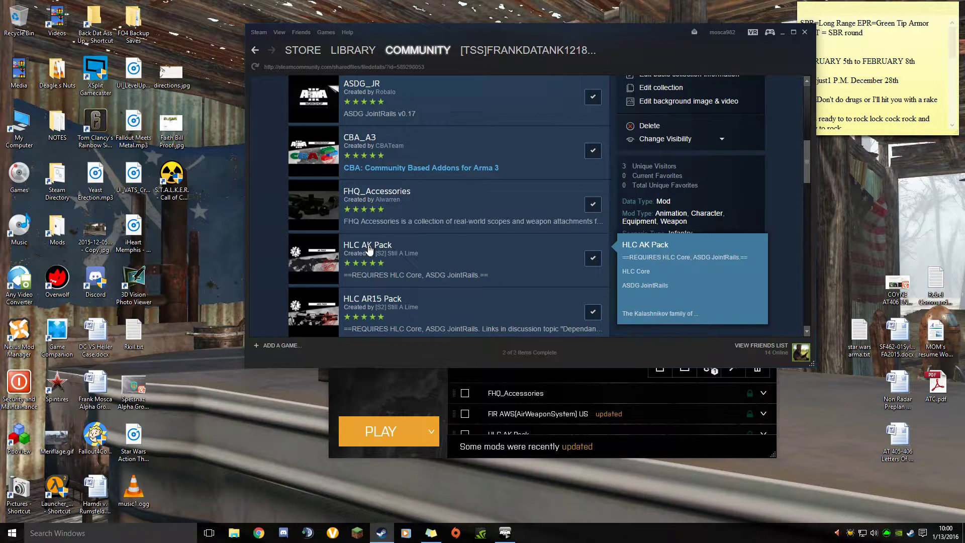
{"action": "scroll", "coordinate": [371, 249], "scroll_direction": "down", "scroll_amount": 2}
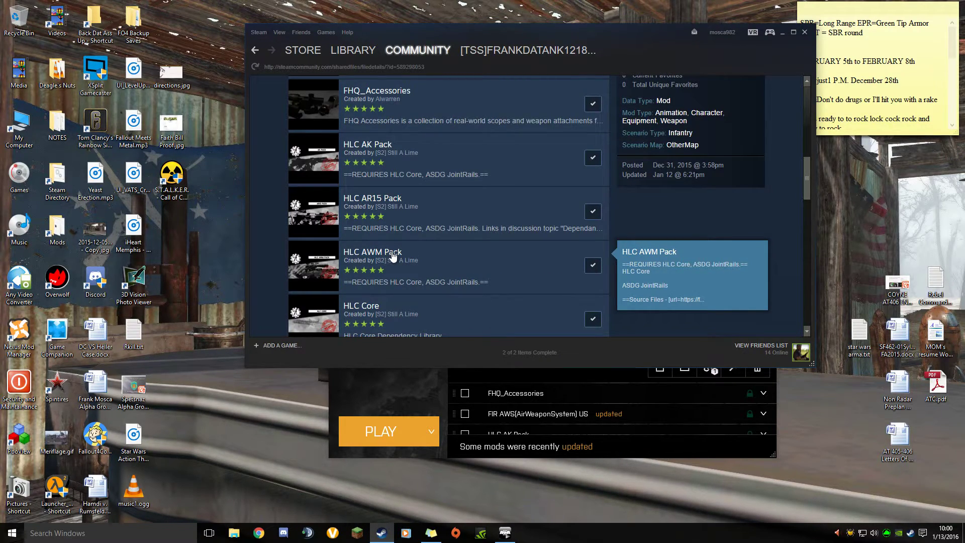
{"action": "scroll", "coordinate": [397, 251], "scroll_direction": "down", "scroll_amount": 2}
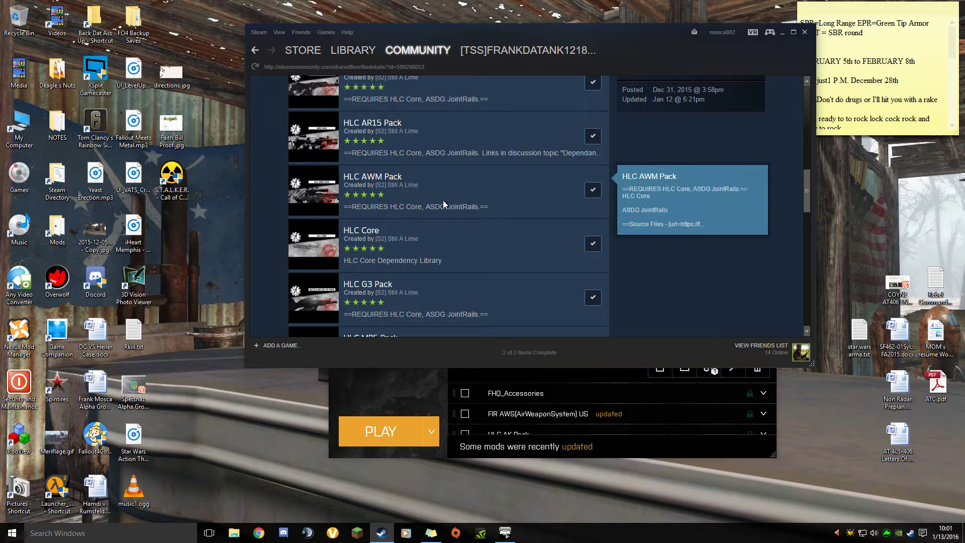
{"action": "scroll", "coordinate": [437, 200], "scroll_direction": "down", "scroll_amount": 1}
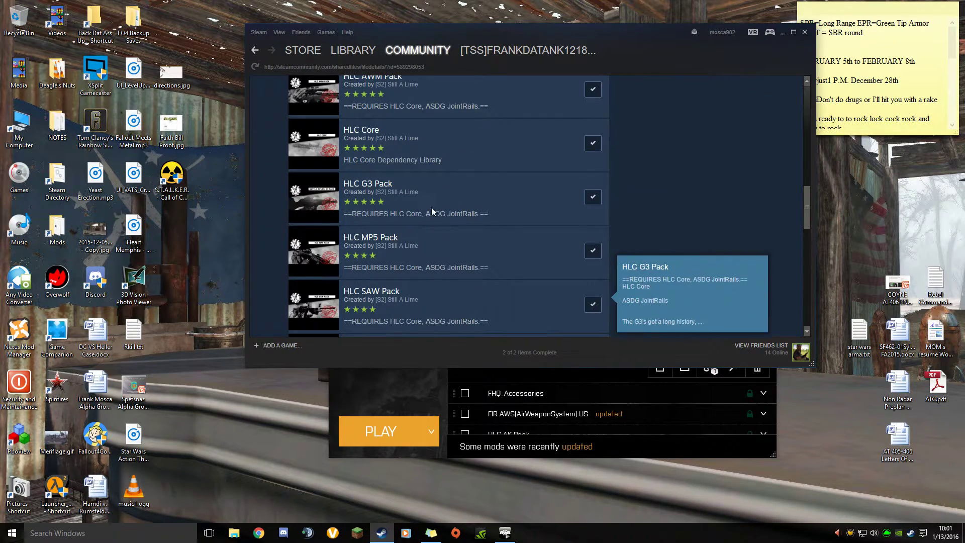
{"action": "scroll", "coordinate": [431, 209], "scroll_direction": "down", "scroll_amount": 2}
{"action": "scroll", "coordinate": [557, 148], "scroll_direction": "down", "scroll_amount": 1}
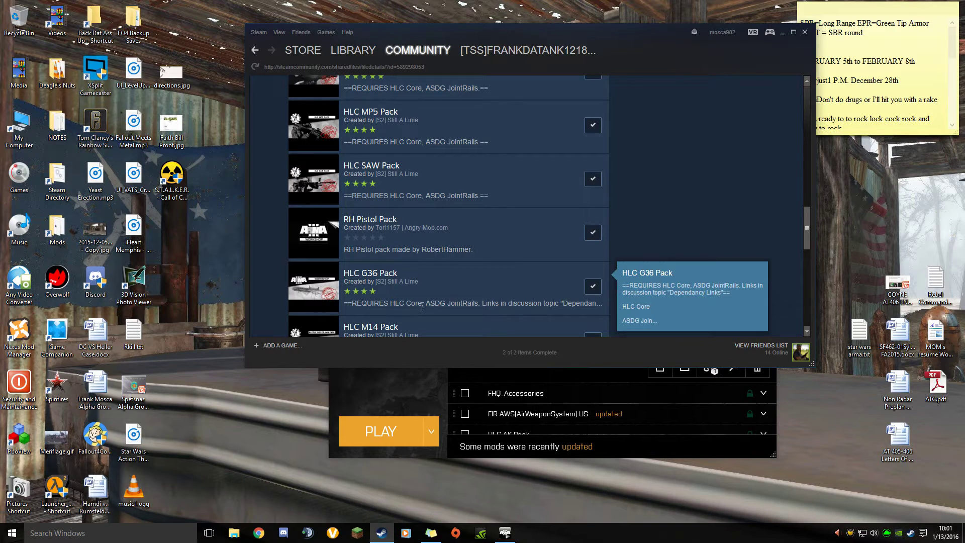
{"action": "scroll", "coordinate": [418, 151], "scroll_direction": "down", "scroll_amount": 3}
{"action": "scroll", "coordinate": [436, 151], "scroll_direction": "down", "scroll_amount": 3}
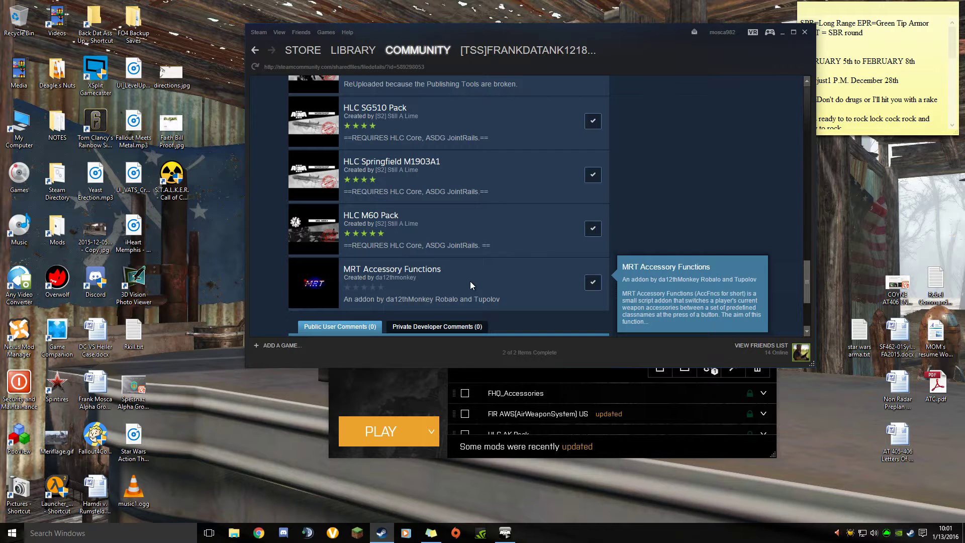
{"action": "scroll", "coordinate": [552, 226], "scroll_direction": "up", "scroll_amount": 15}
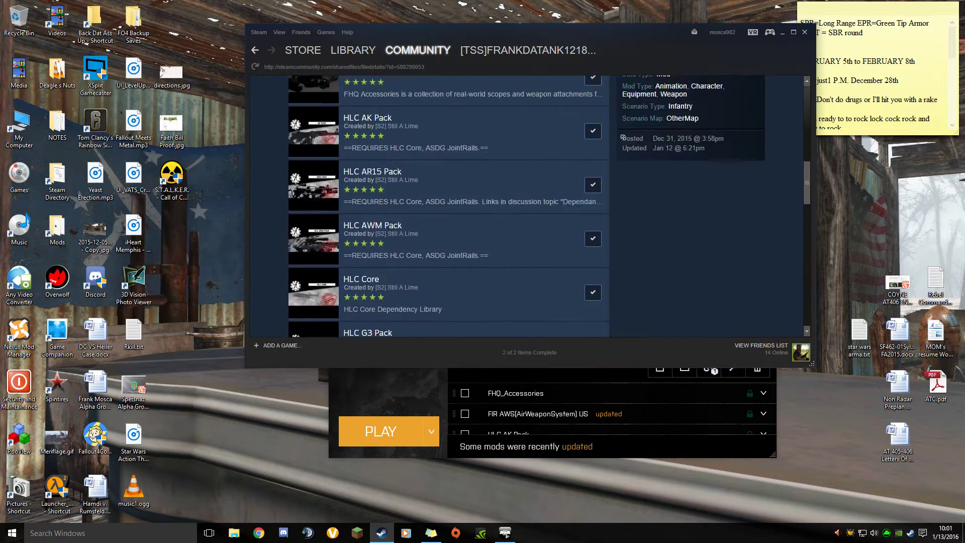
{"action": "scroll", "coordinate": [509, 209], "scroll_direction": "down", "scroll_amount": 5}
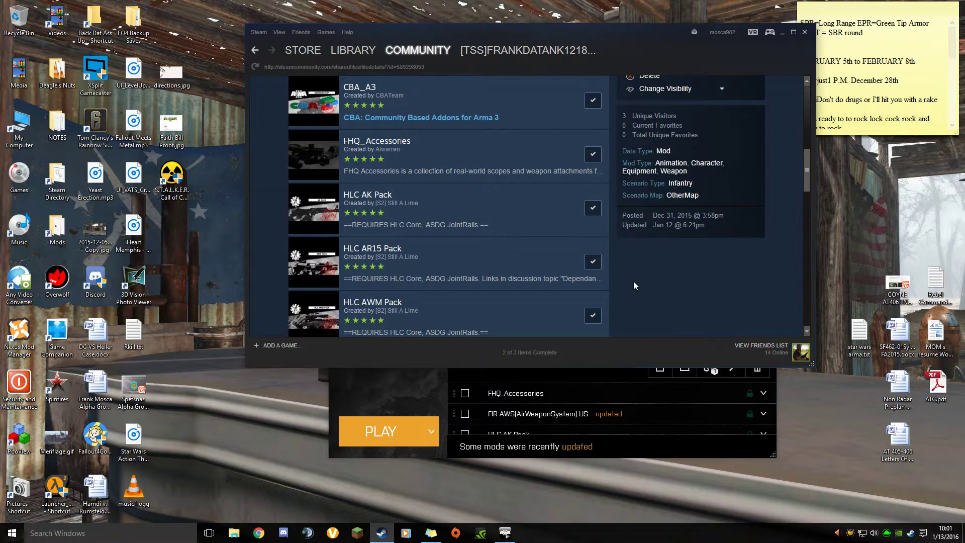
{"action": "scroll", "coordinate": [632, 279], "scroll_direction": "down", "scroll_amount": 10}
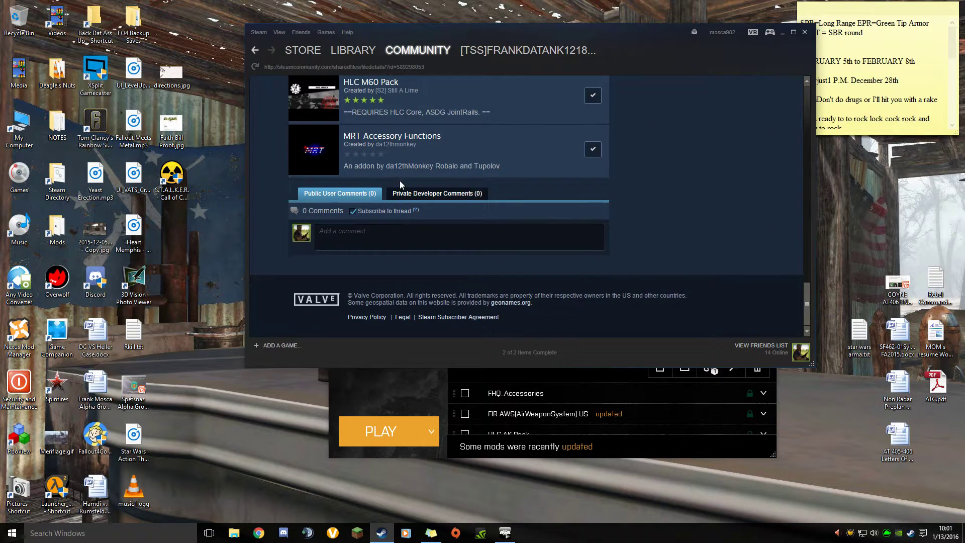
{"action": "scroll", "coordinate": [402, 202], "scroll_direction": "up", "scroll_amount": 1}
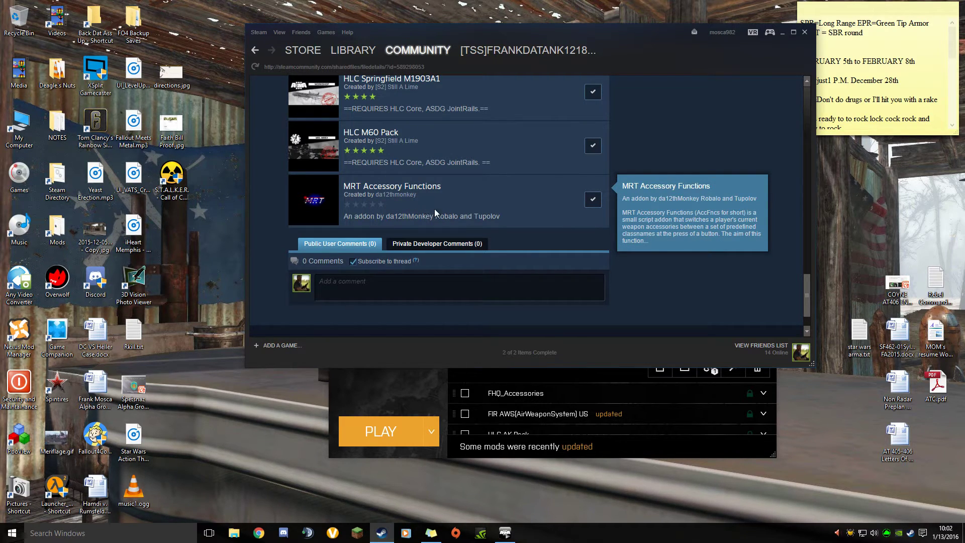
{"action": "scroll", "coordinate": [620, 243], "scroll_direction": "up", "scroll_amount": 10}
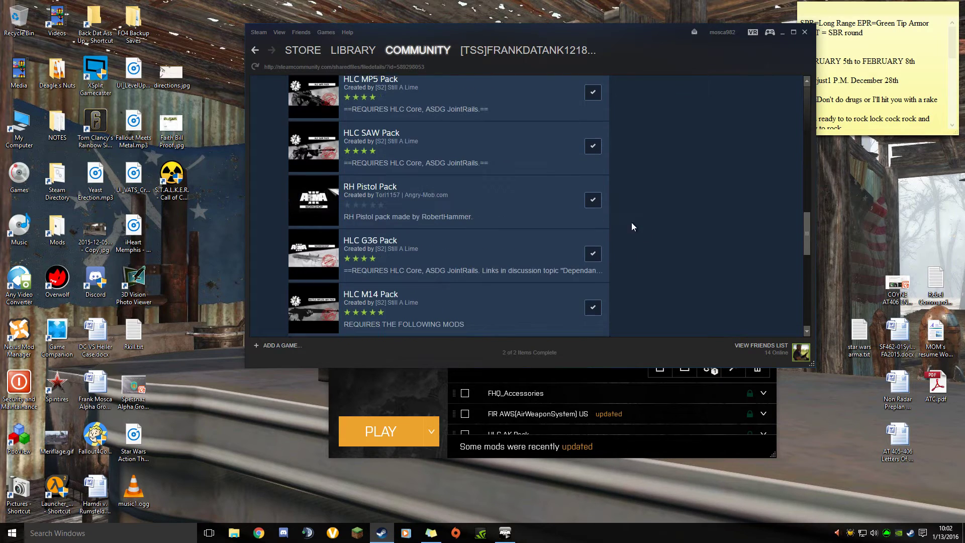
{"action": "scroll", "coordinate": [632, 191], "scroll_direction": "up", "scroll_amount": 4}
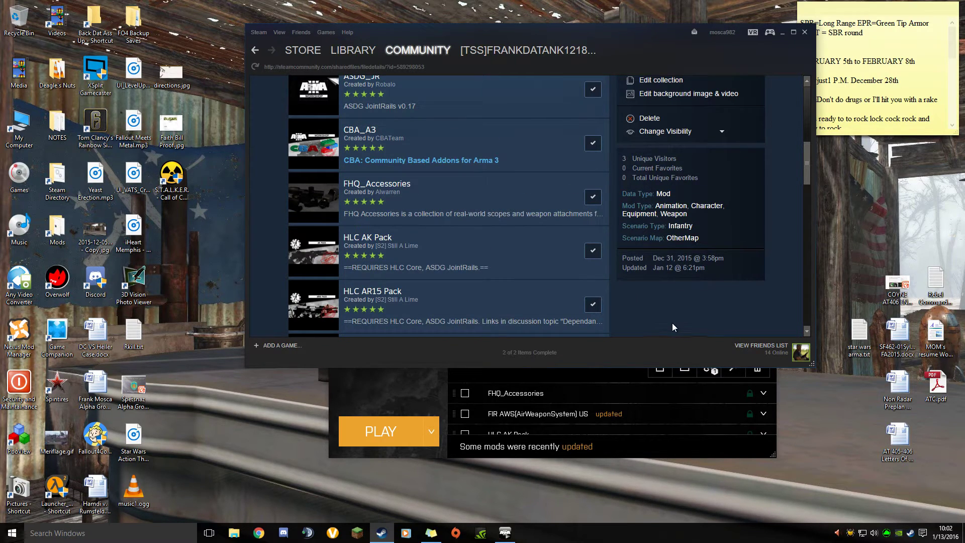
{"action": "scroll", "coordinate": [786, 294], "scroll_direction": "up", "scroll_amount": 5}
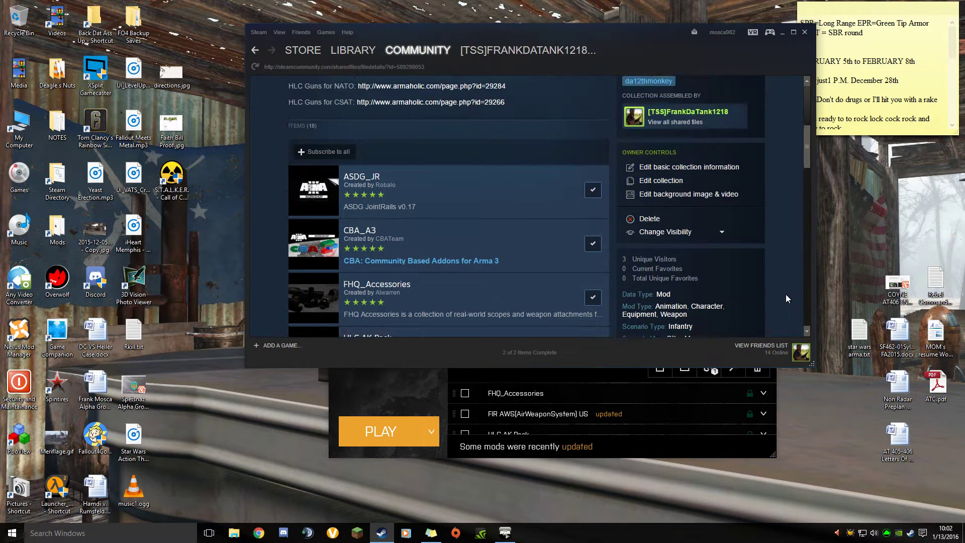
{"action": "scroll", "coordinate": [791, 297], "scroll_direction": "down", "scroll_amount": 5}
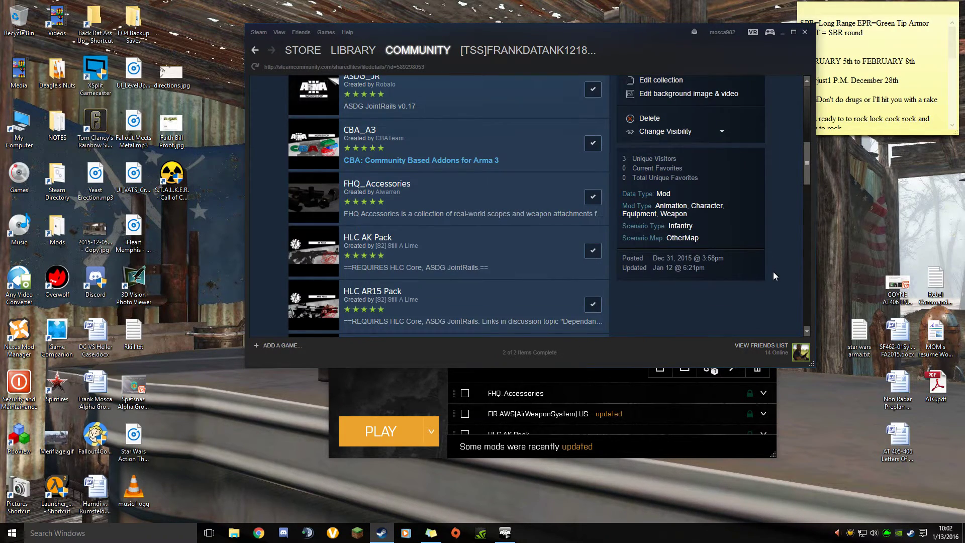
{"action": "scroll", "coordinate": [770, 239], "scroll_direction": "down", "scroll_amount": 8}
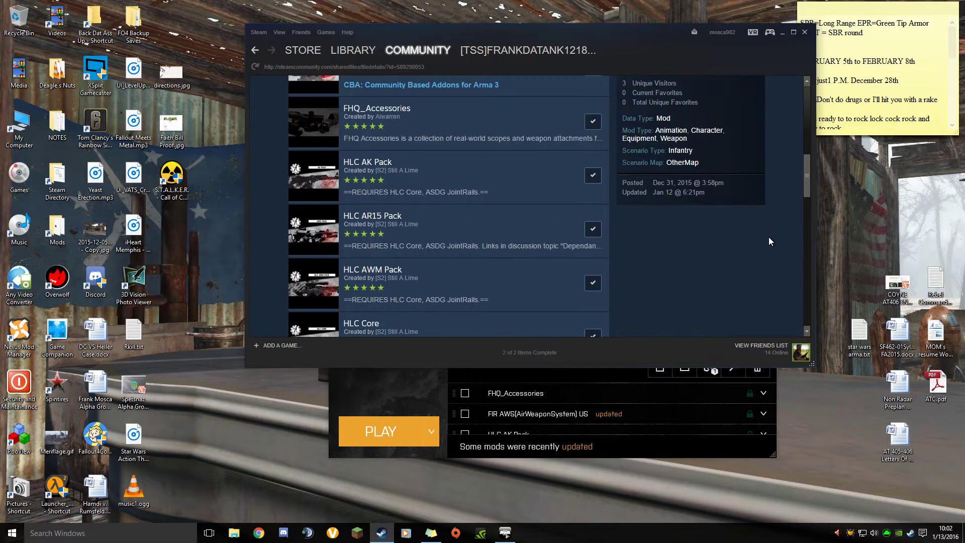
{"action": "scroll", "coordinate": [768, 235], "scroll_direction": "down", "scroll_amount": 10}
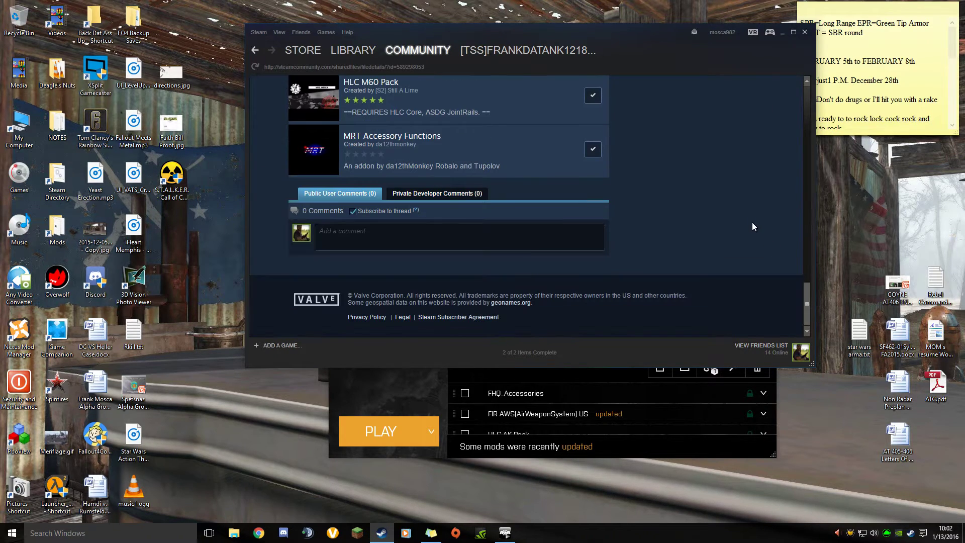
{"action": "scroll", "coordinate": [661, 189], "scroll_direction": "up", "scroll_amount": 20}
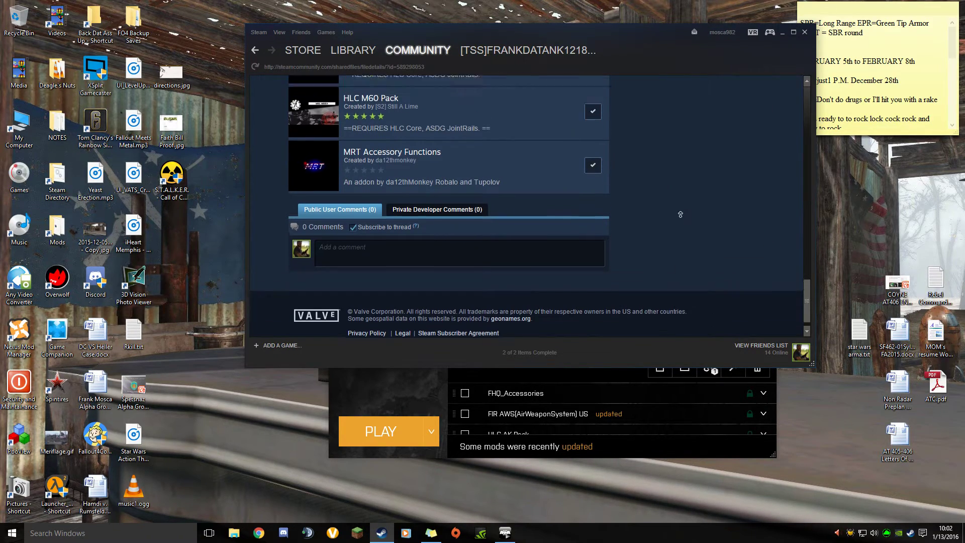
{"action": "scroll", "coordinate": [620, 161], "scroll_direction": "down", "scroll_amount": 5}
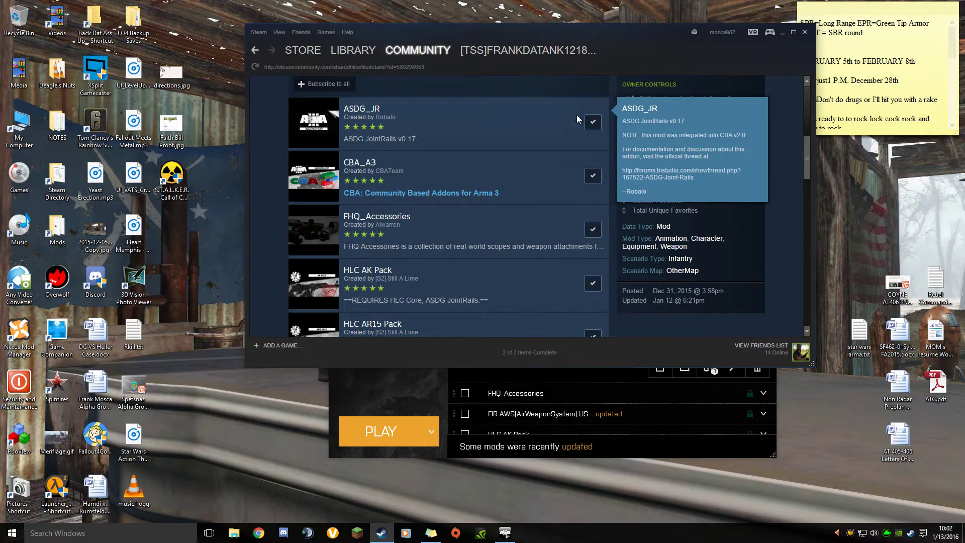
{"action": "scroll", "coordinate": [539, 287], "scroll_direction": "up", "scroll_amount": 8}
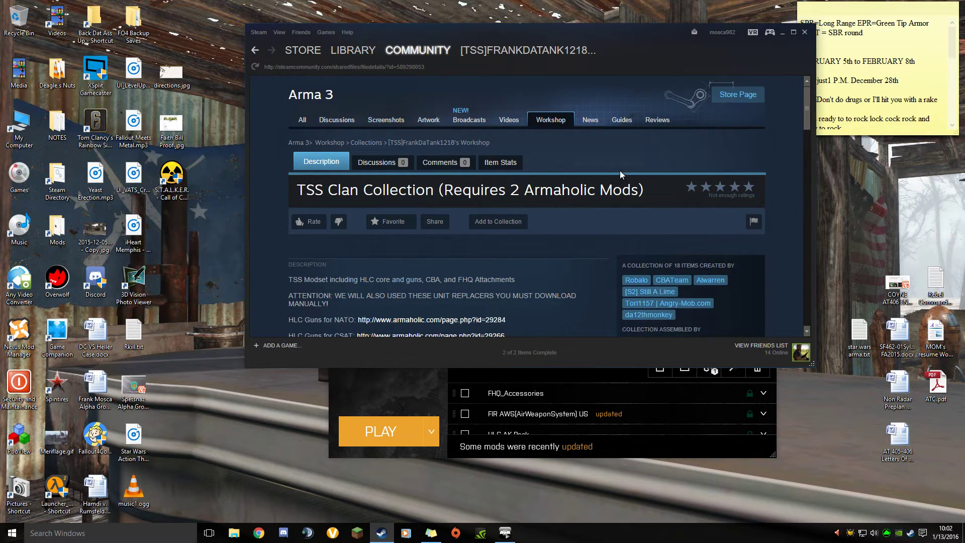
{"action": "scroll", "coordinate": [613, 166], "scroll_direction": "down", "scroll_amount": 3}
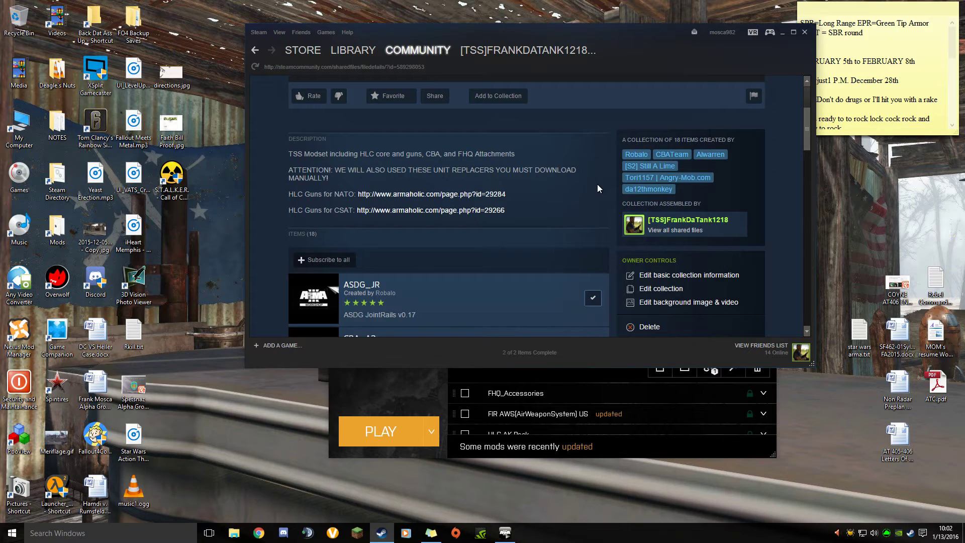
{"action": "scroll", "coordinate": [578, 185], "scroll_direction": "down", "scroll_amount": 3}
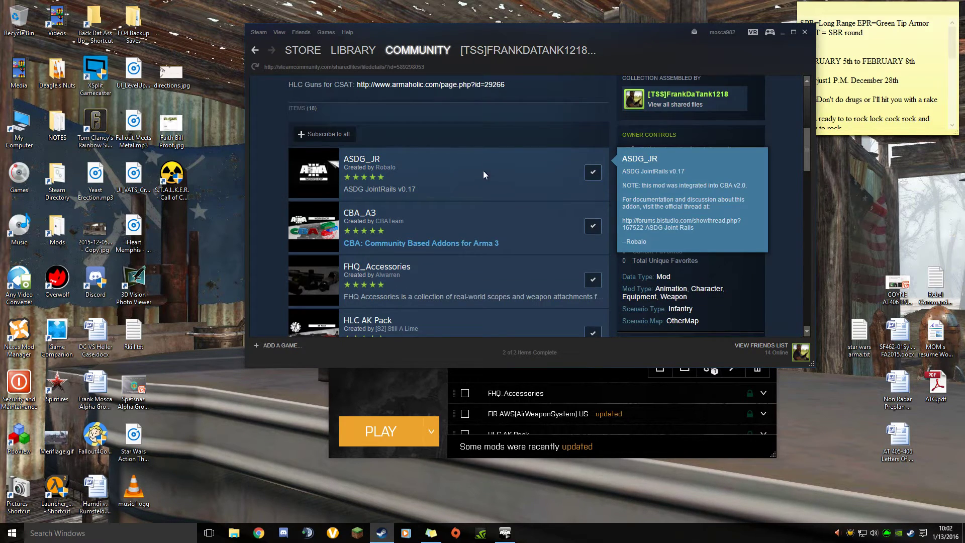
{"action": "scroll", "coordinate": [484, 140], "scroll_direction": "up", "scroll_amount": 1}
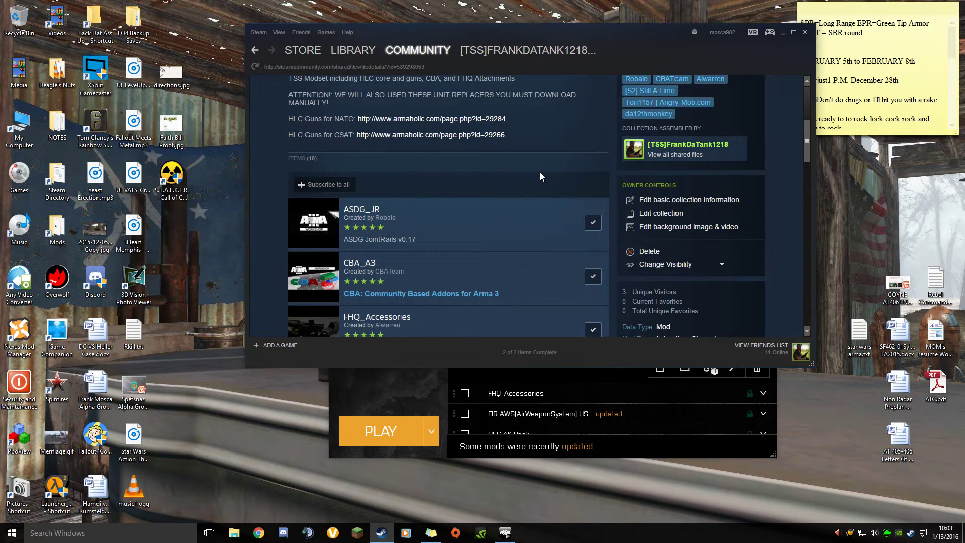